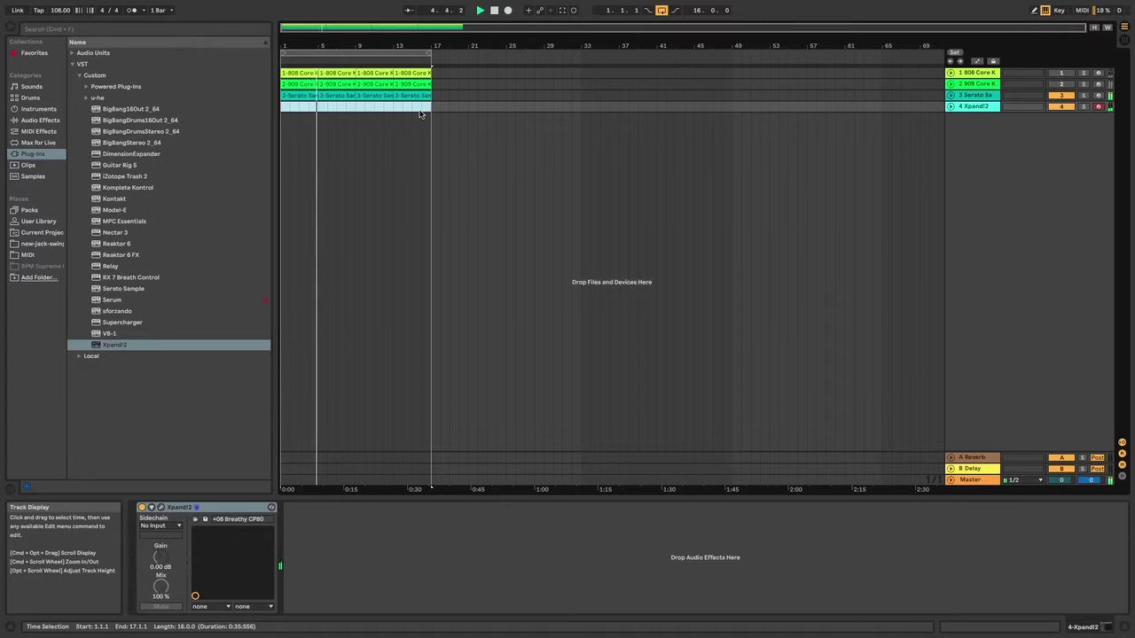
- Record a MIDI part on the 4 Xpand!2 track over the looped drums and sample, and stop playback
key(F9)
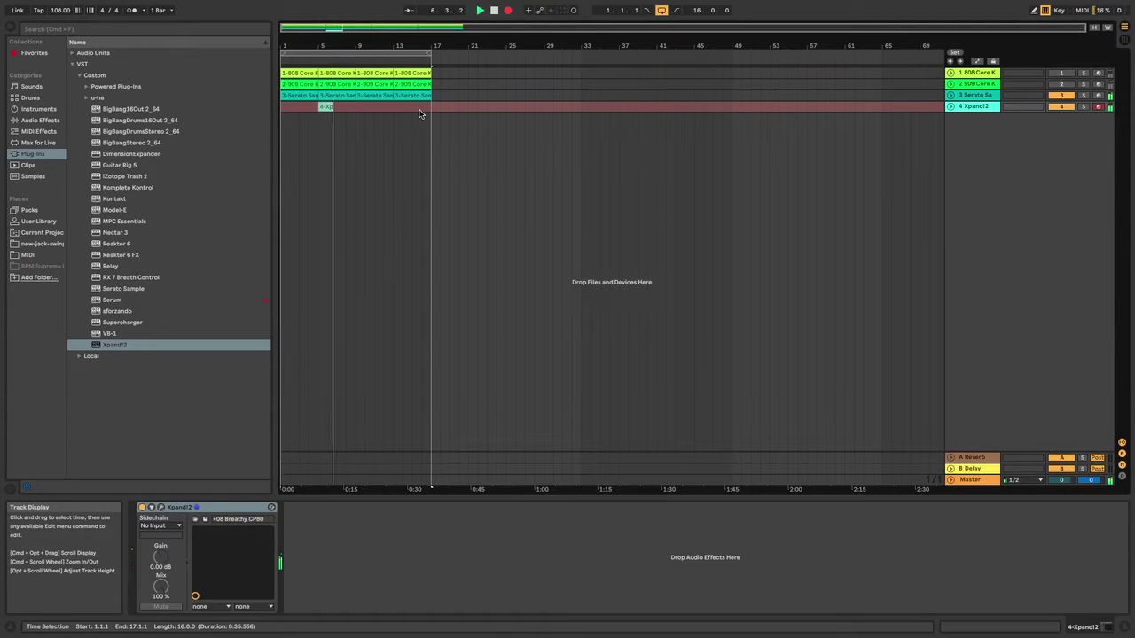
key(F9)
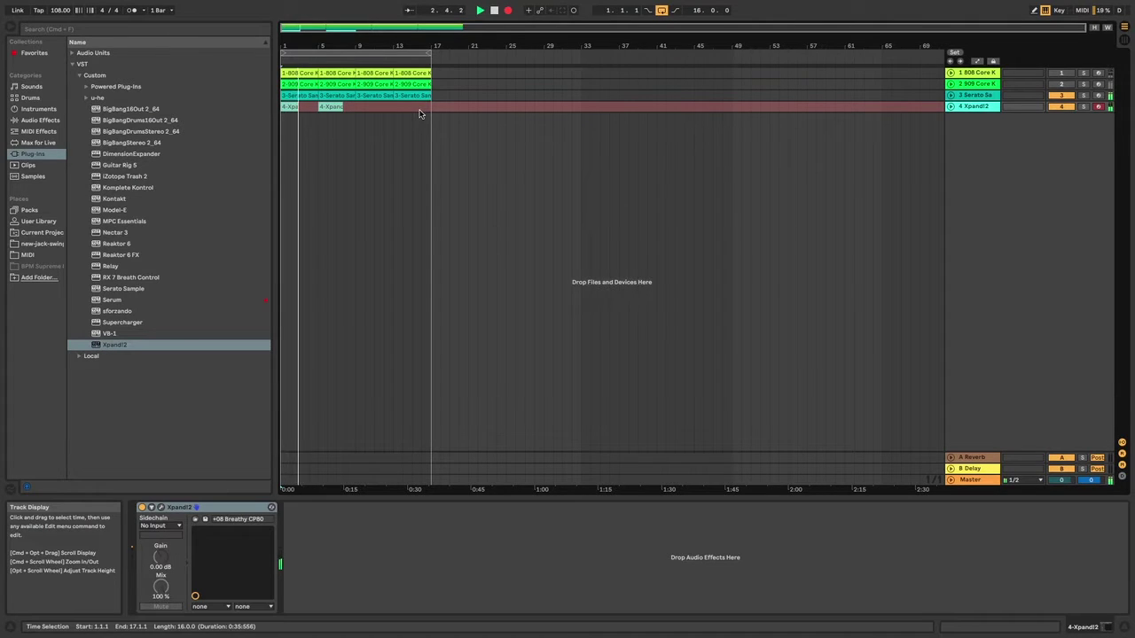
key(space)
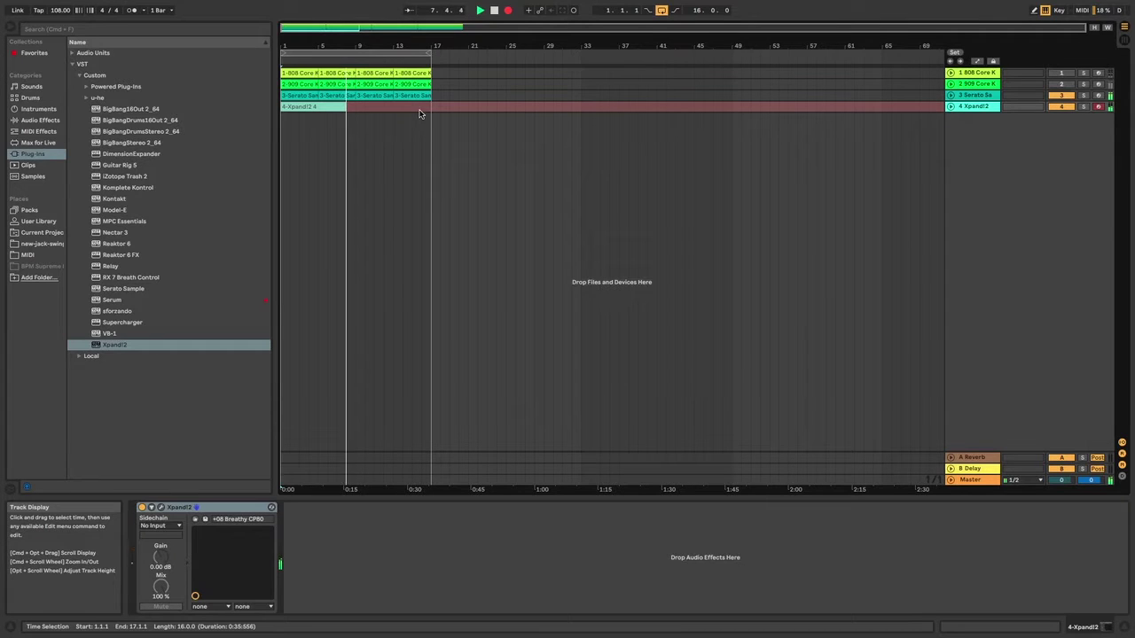
key(space)
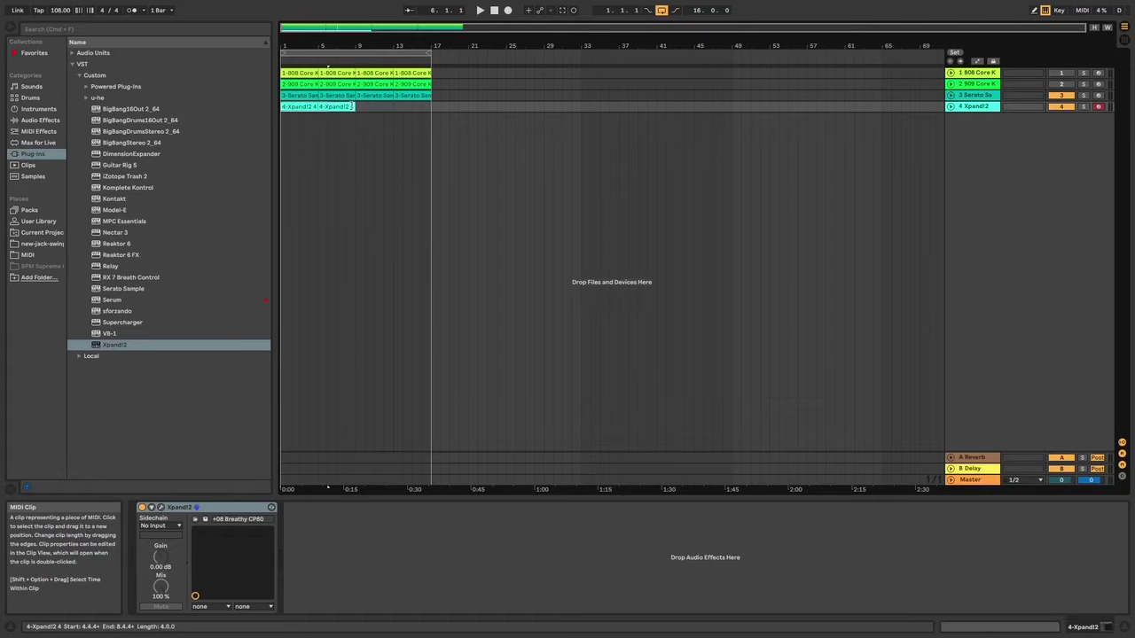
- Duplicate the four-bar clip on track 4 to fill the loop up to bar 17, and play the arrangement
drag(355, 106, 398, 109)
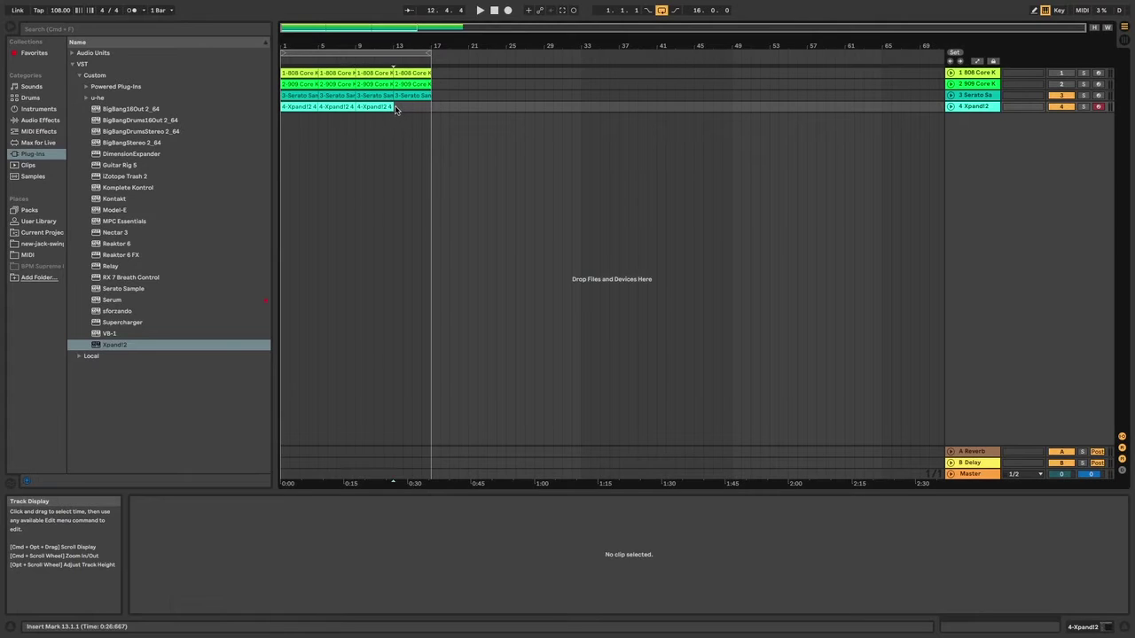
key(super+d)
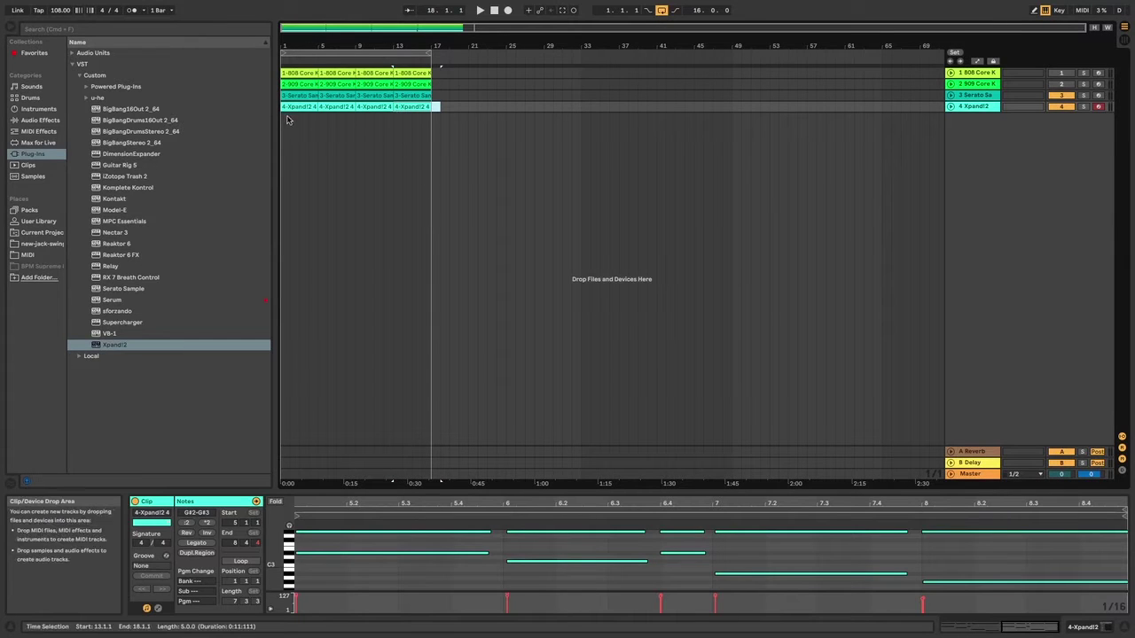
key(space)
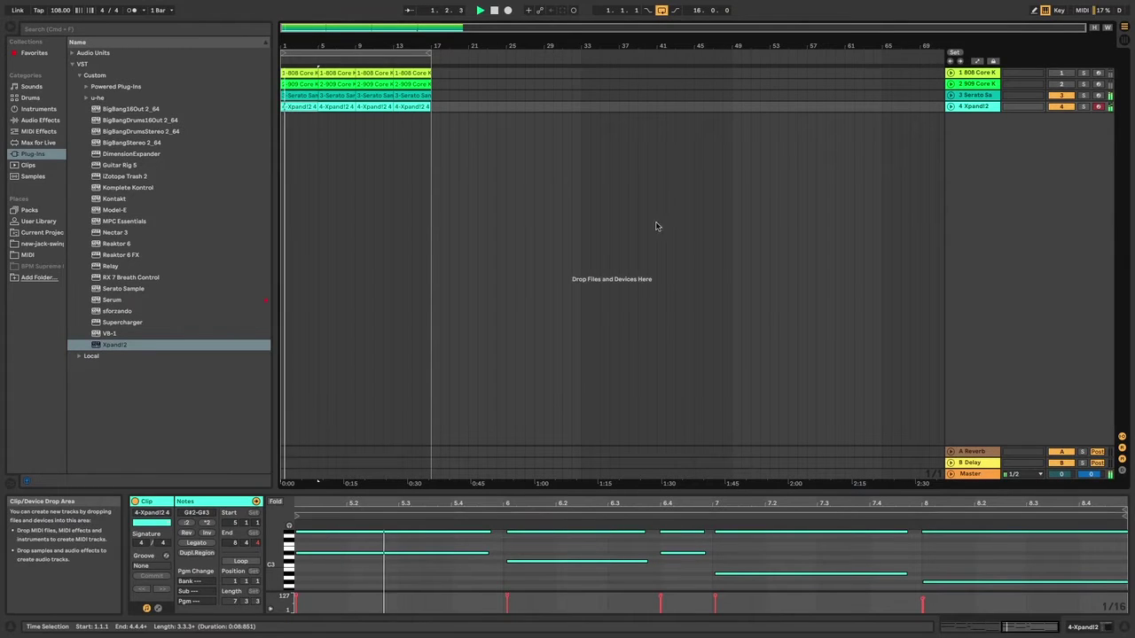
- Load another Xpand!2 instrument on a new MIDI track below the others and lower its Attack smart knob
drag(115, 345, 975, 175)
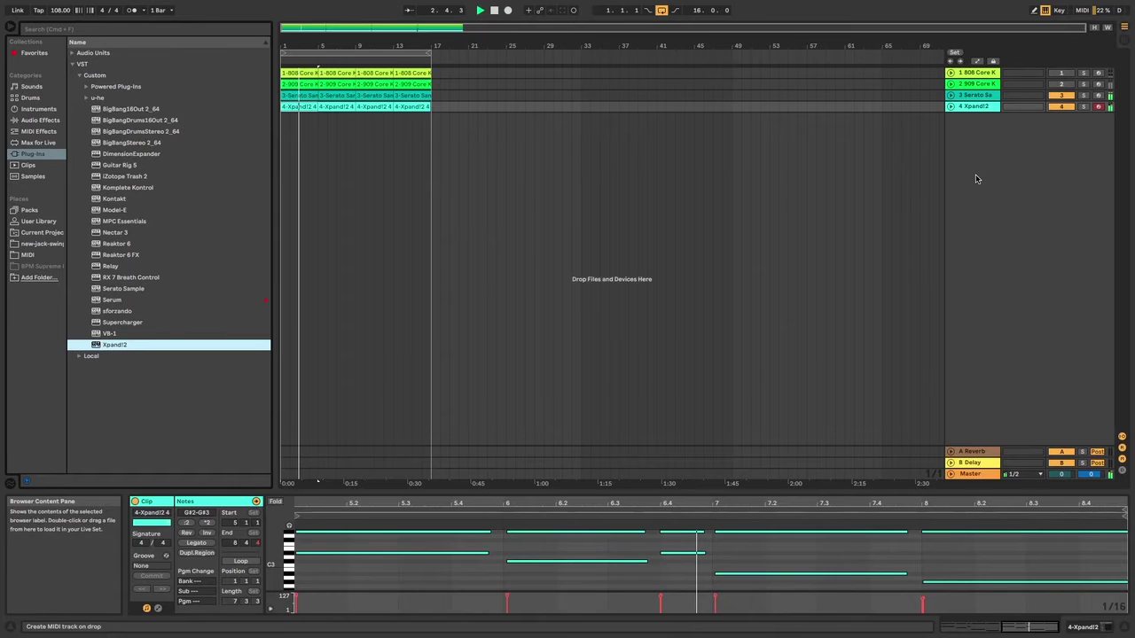
drag(976, 179, 976, 179)
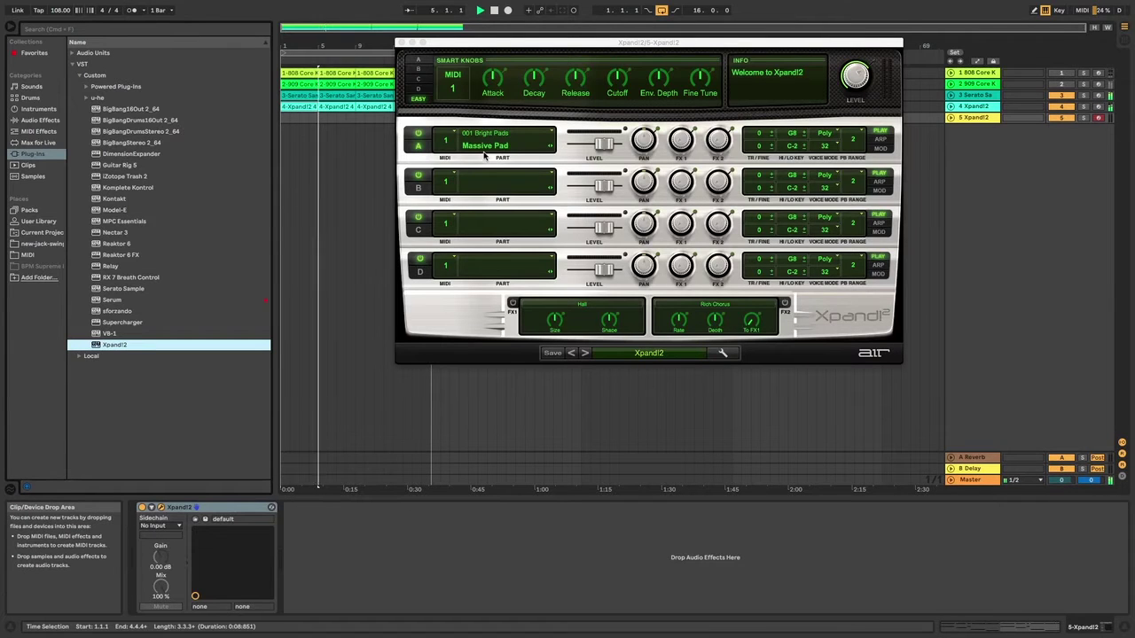
drag(493, 76, 523, 130)
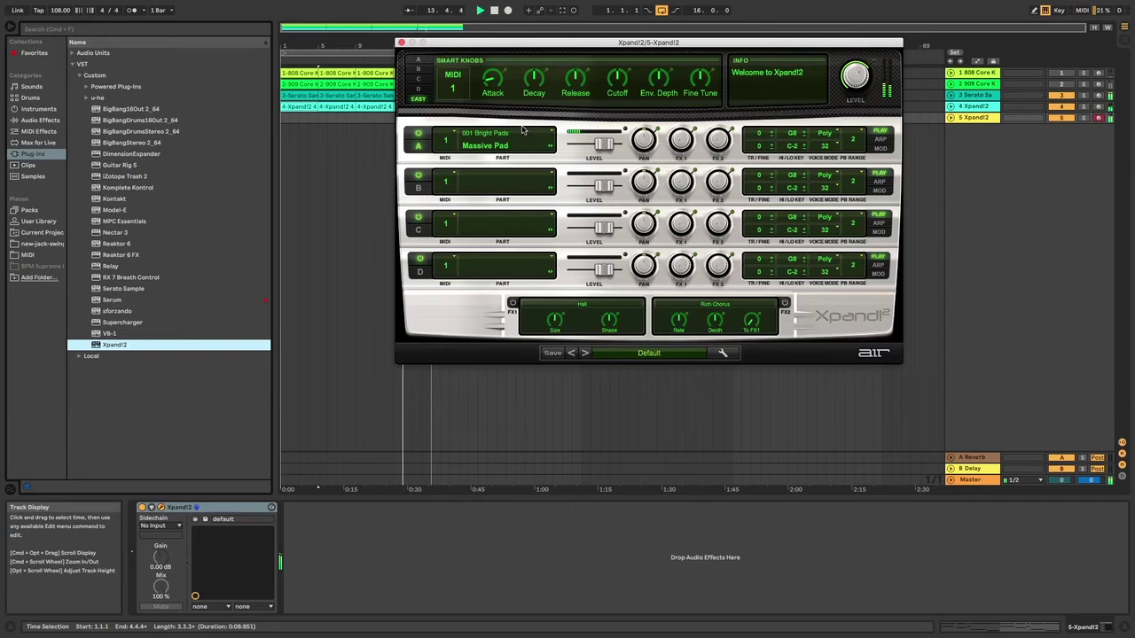
- Load the organ preset 02 Clean + Warm in the new Xpand!2 instance
click(521, 132)
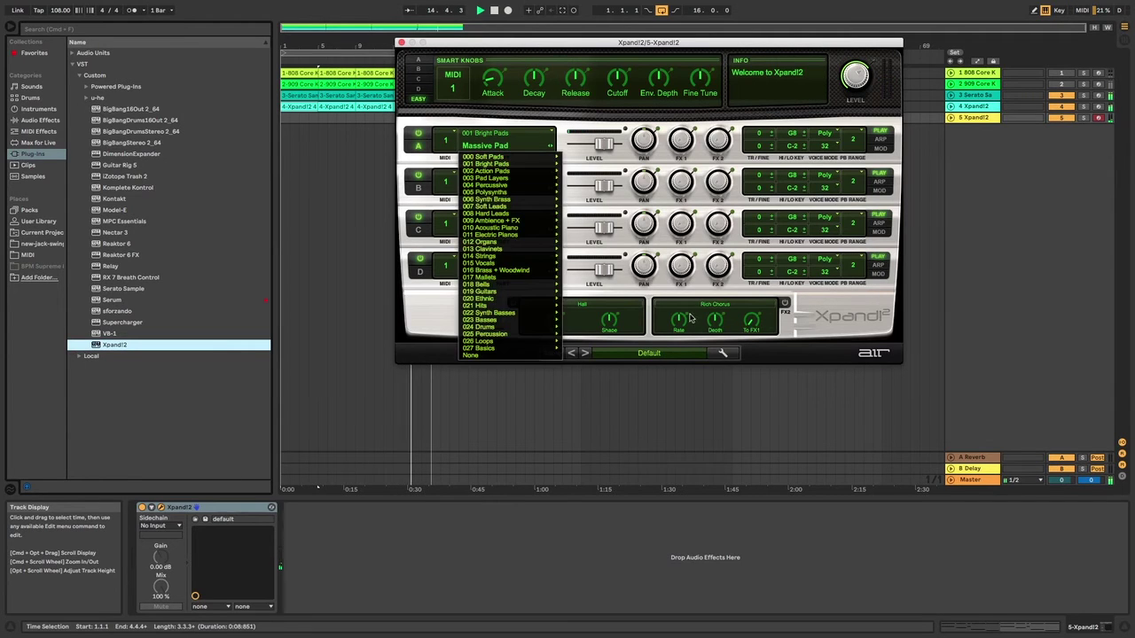
click(692, 355)
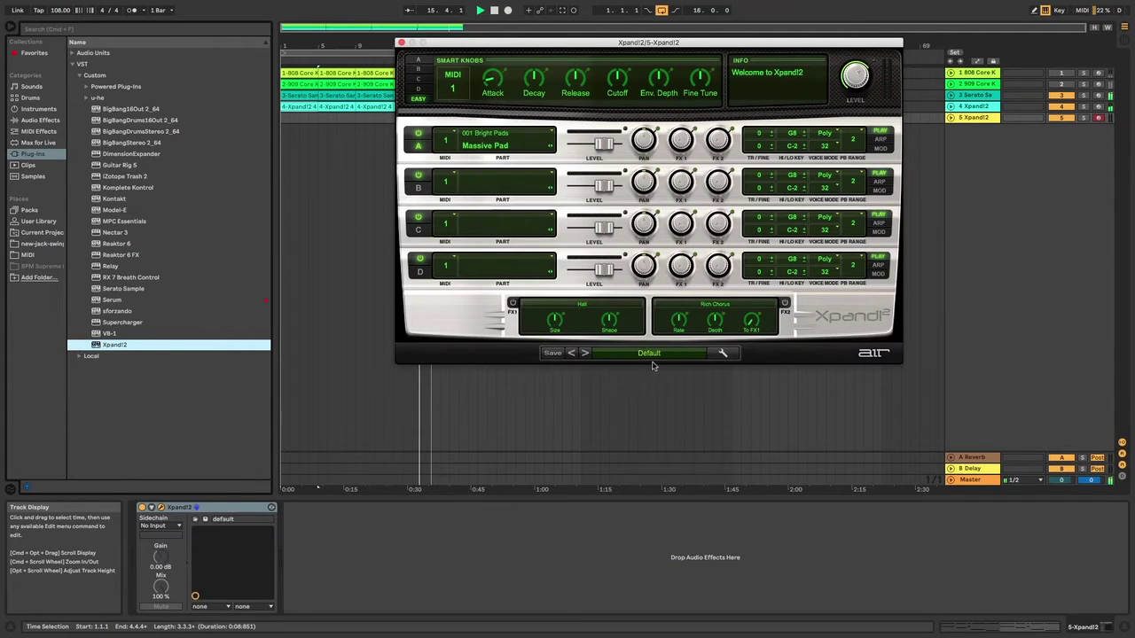
click(649, 353)
click(648, 353)
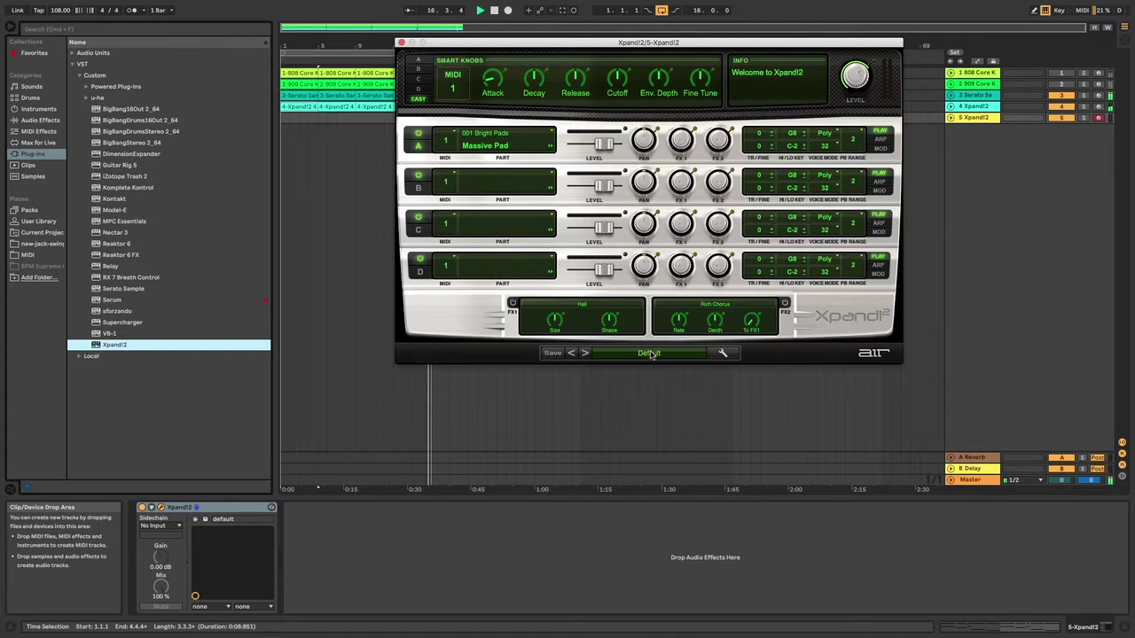
click(649, 352)
click(649, 353)
click(649, 353)
click(649, 353)
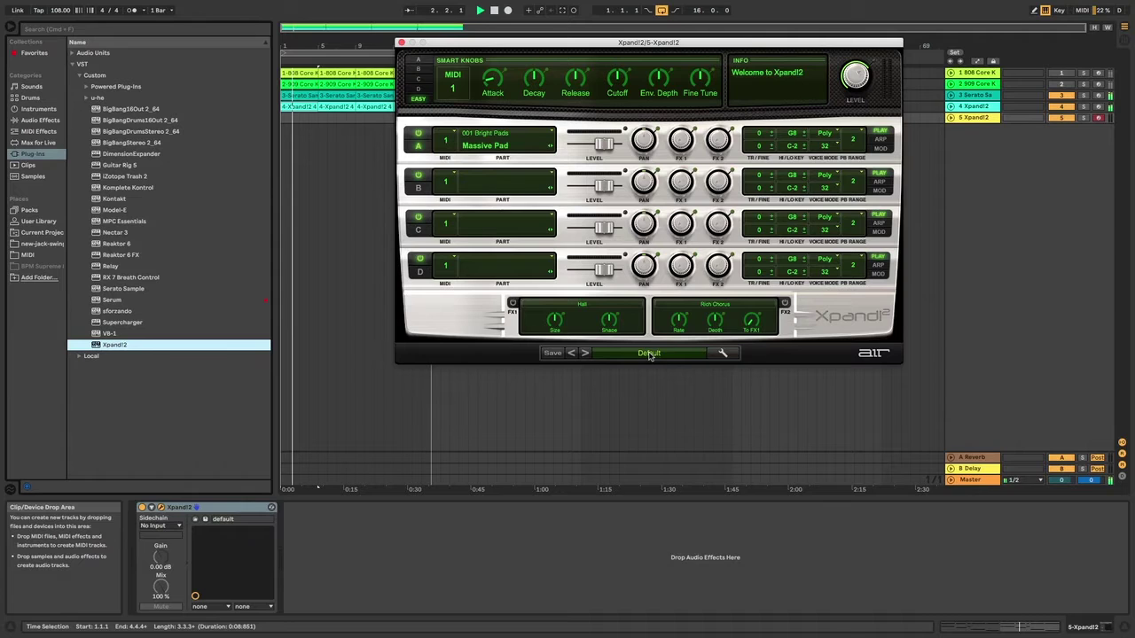
click(649, 353)
mouse_move(654, 422)
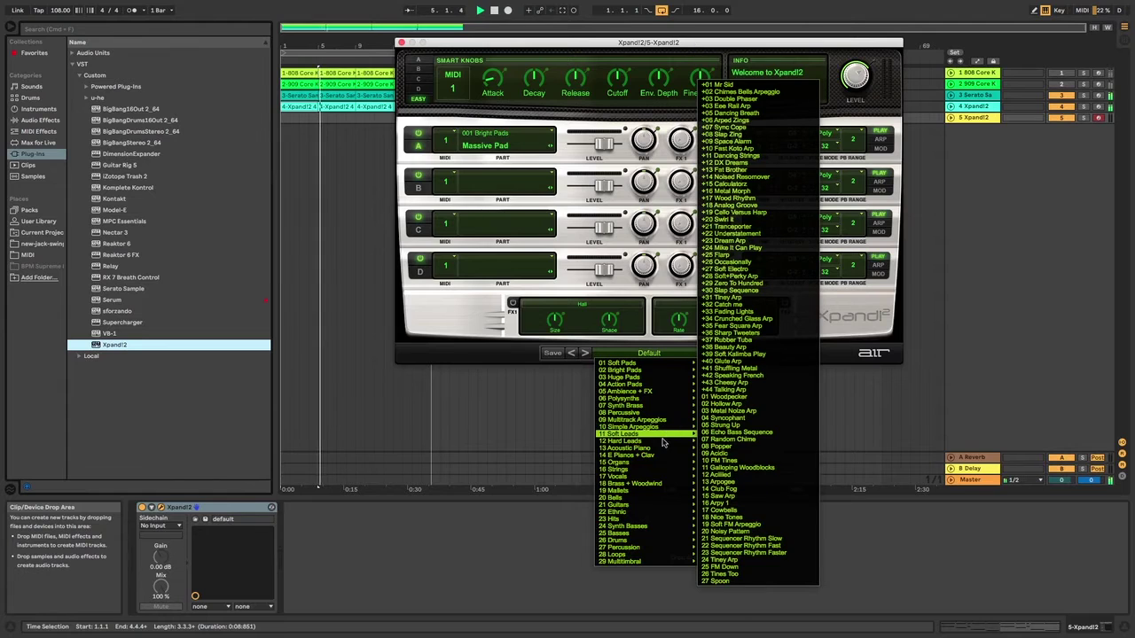
mouse_move(695, 465)
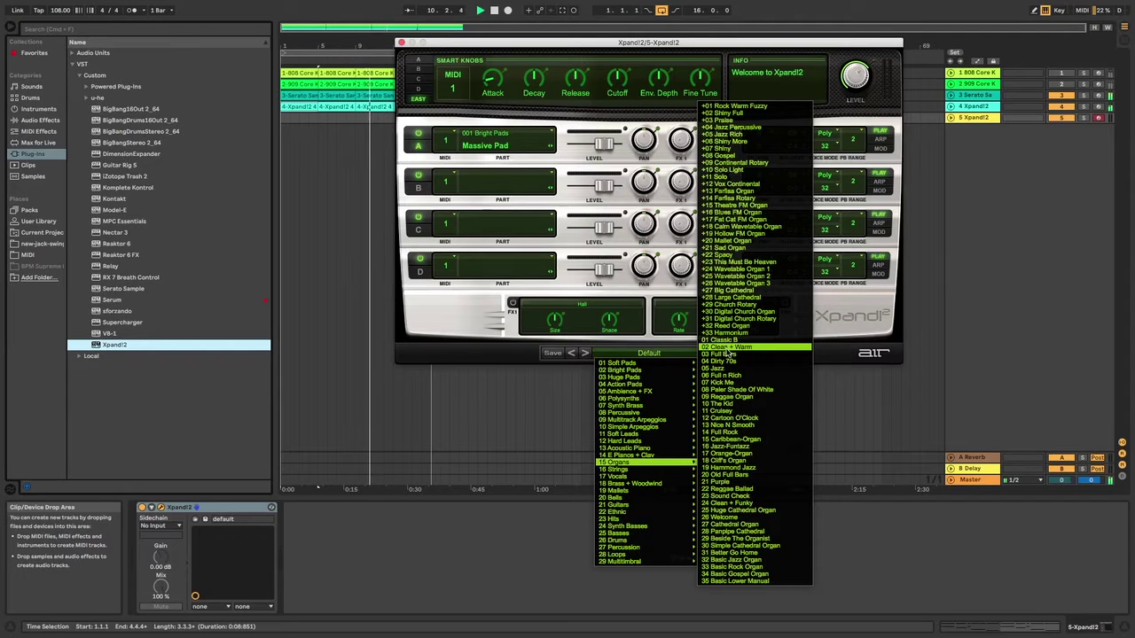
click(727, 348)
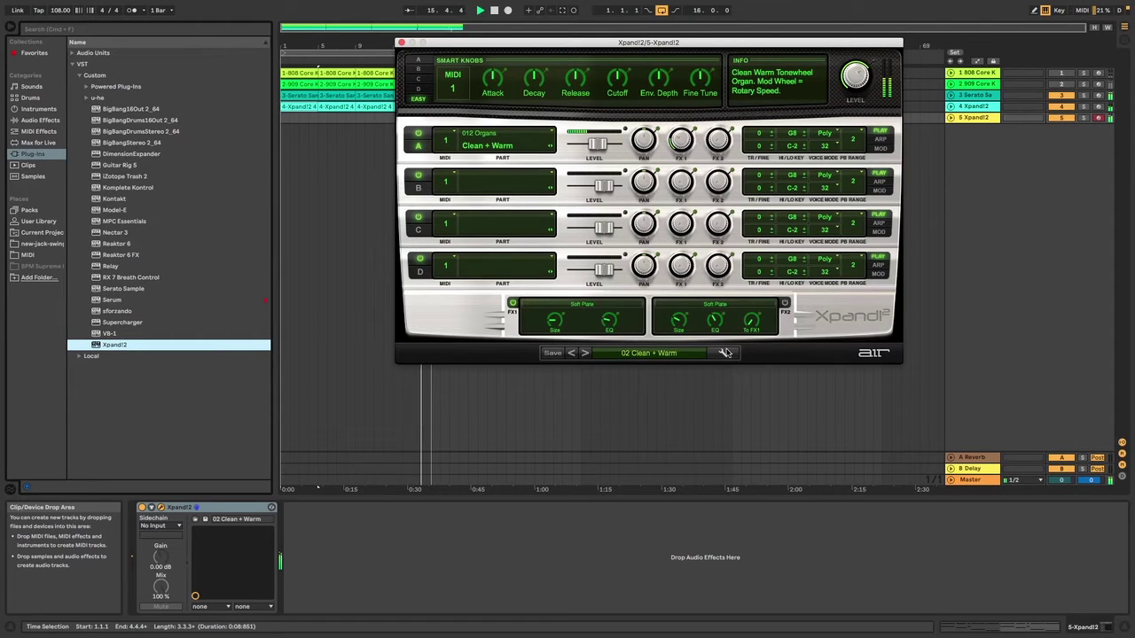
- Record an organ part on track 5 over the loop, close the instrument window, and play it back from the start
key(space)
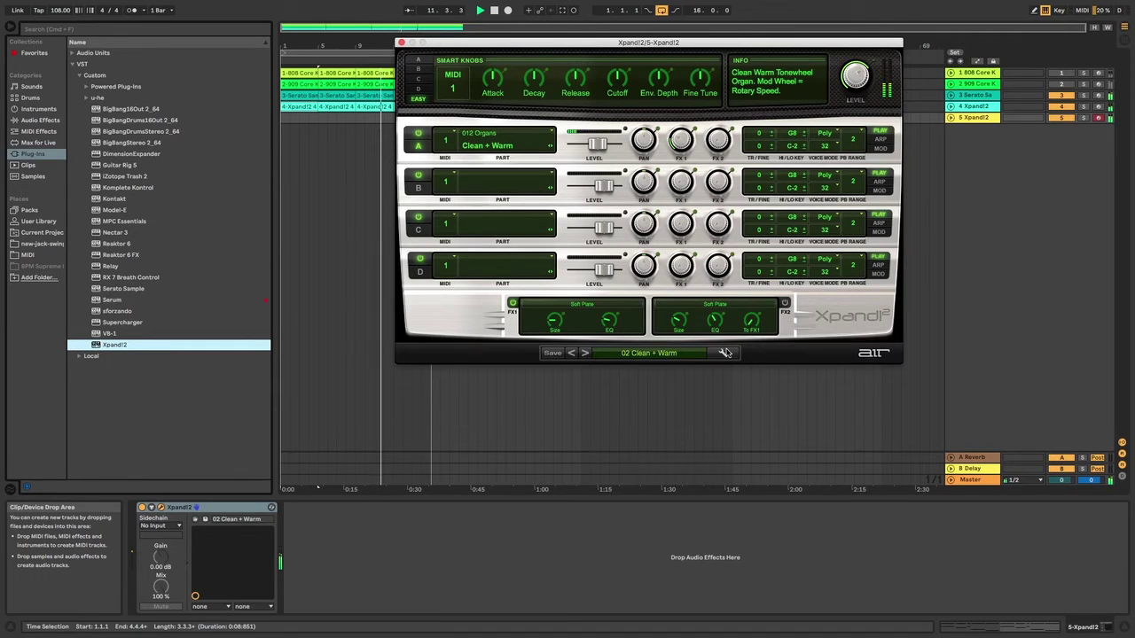
key(F9)
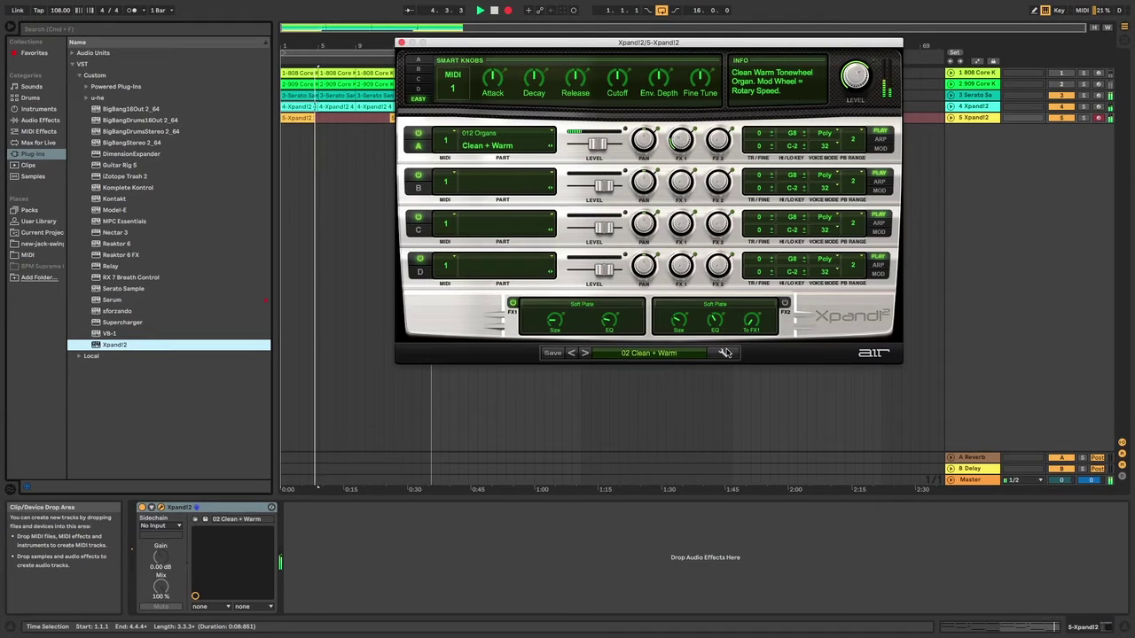
key(space)
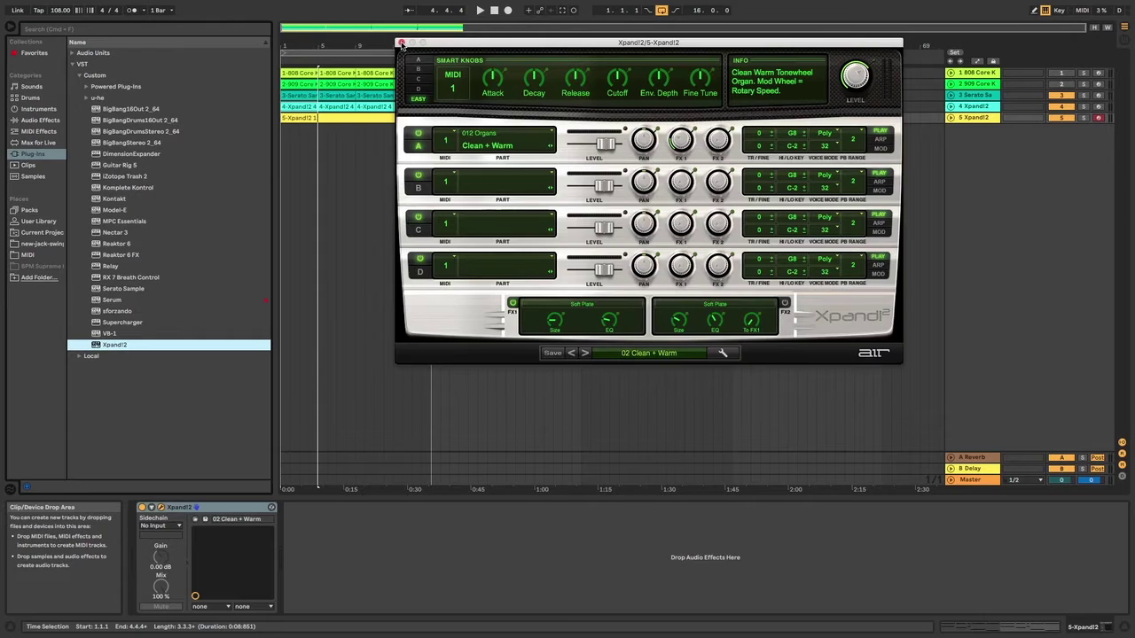
click(400, 43)
click(284, 144)
key(space)
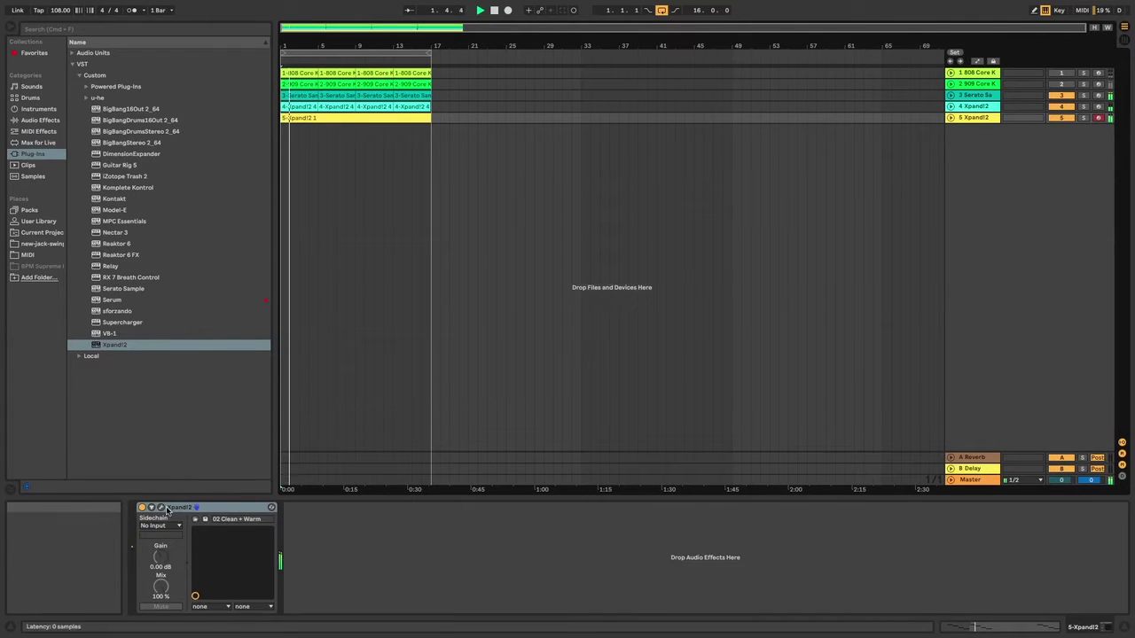
- Expand track 5 and duplicate its first four bars three times so the organ pattern repeats up to bar 17
scroll(330, 144, up, 2)
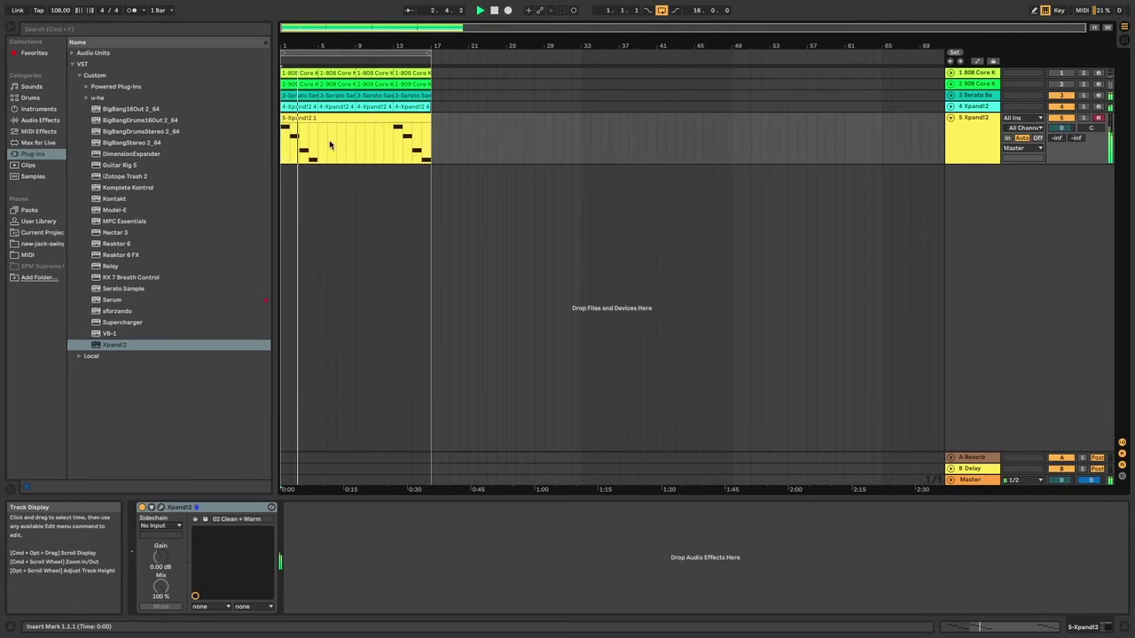
drag(322, 146, 299, 151)
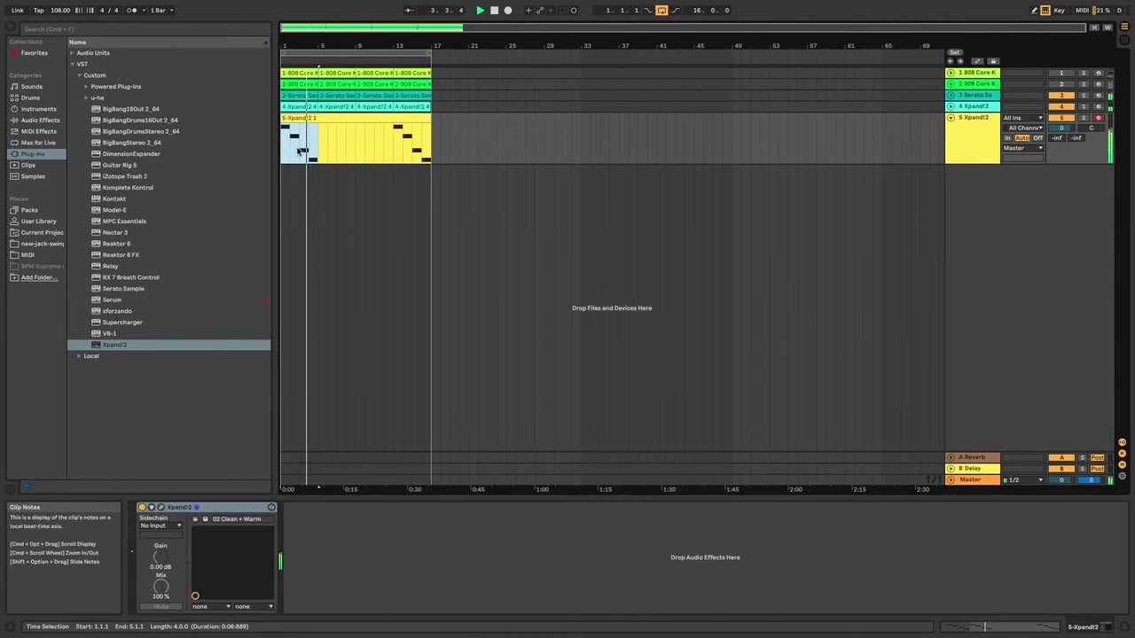
key(super+d)
key(super+d)
key(super+d)
click(388, 146)
drag(388, 146, 408, 133)
key(super+z)
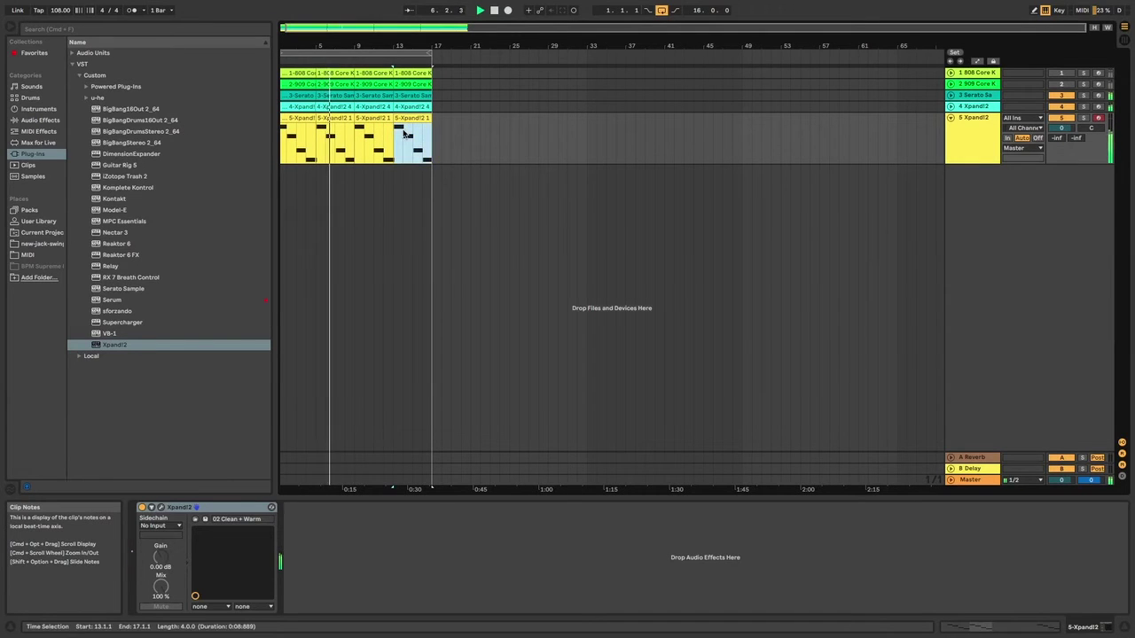
click(298, 142)
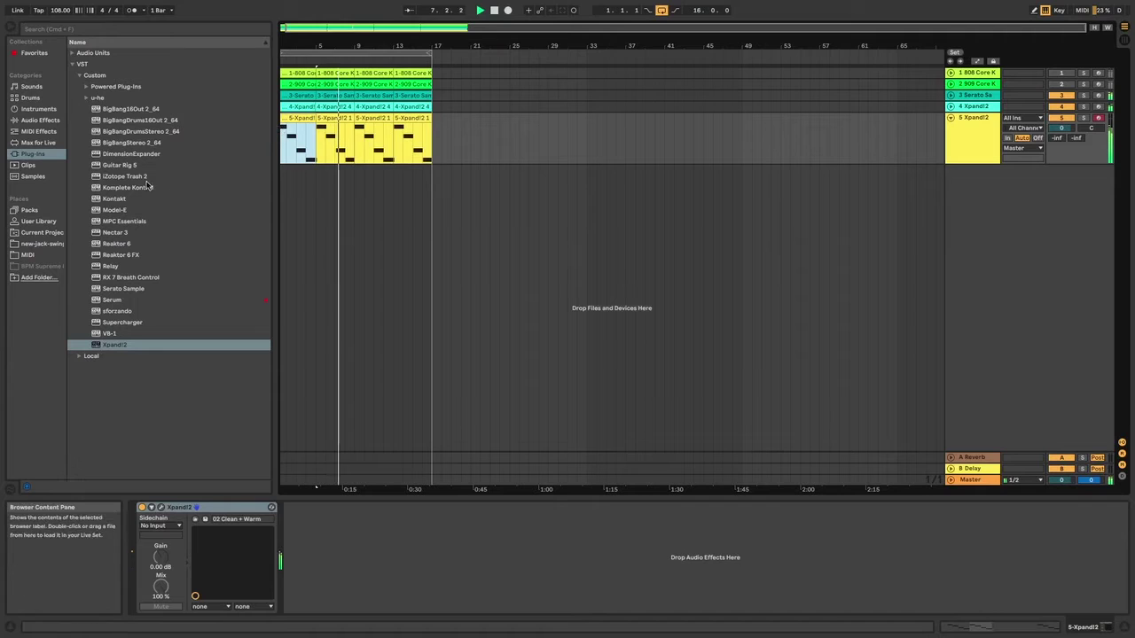
- Add a Saturator to the organ track with the Soft Sine curve and 3.43 dB drive, and fold the track
click(39, 120)
scroll(195, 286, down, 1)
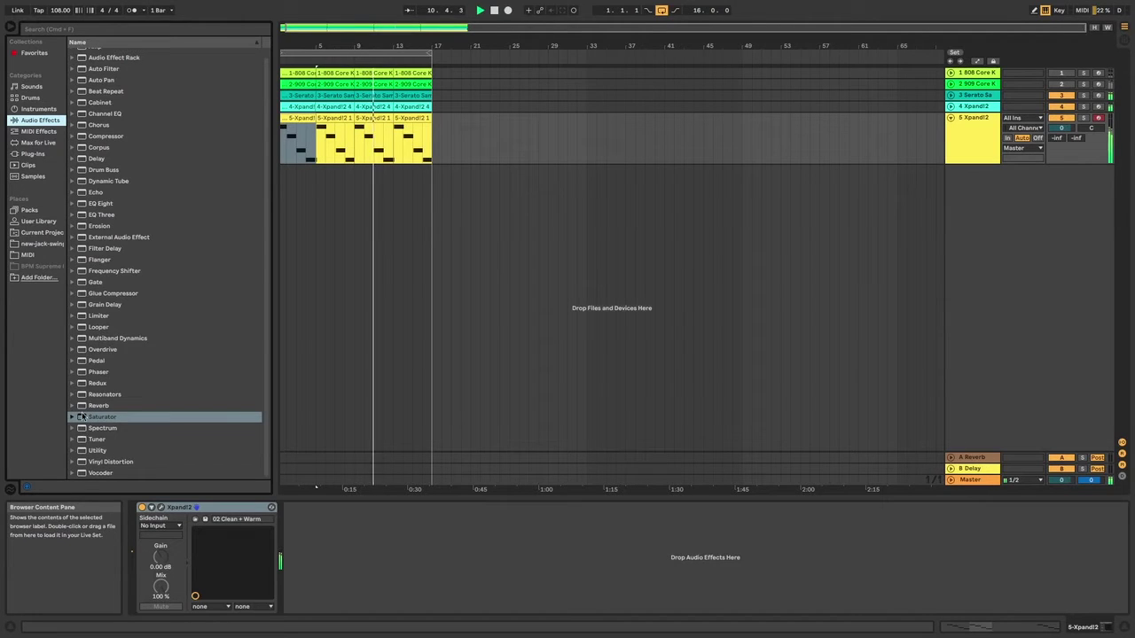
scroll(88, 443, up, 1)
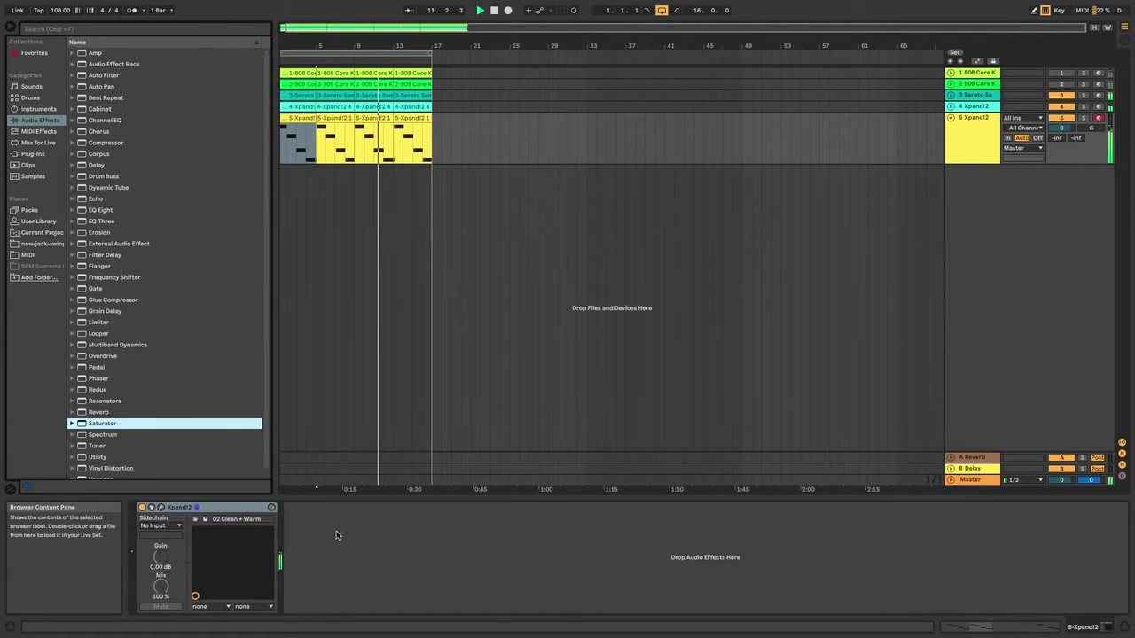
key(Return)
click(344, 568)
click(339, 587)
drag(297, 533, 298, 526)
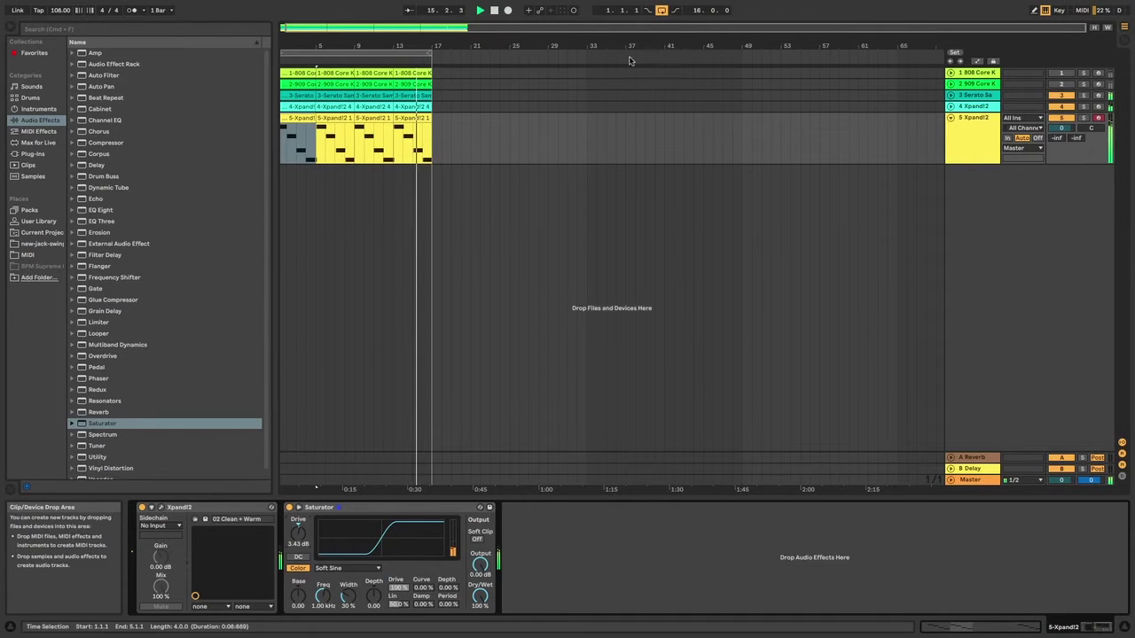
click(950, 119)
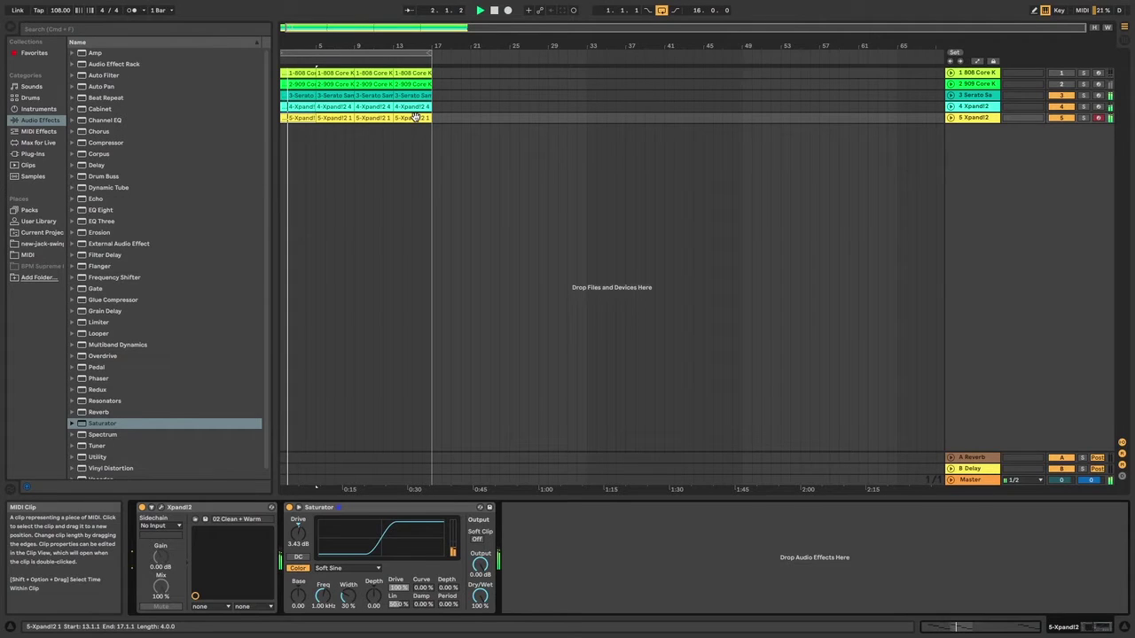
- Check the devices on tracks 4 and 5, and set the organ track's Saturator drive to -2.29 dB
click(302, 108)
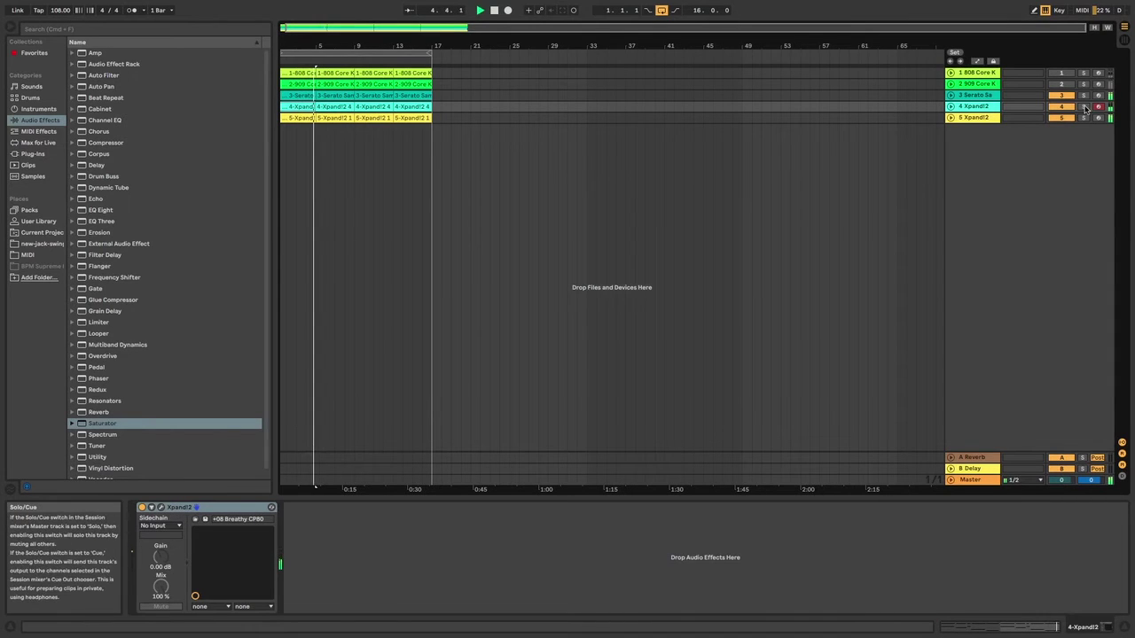
click(975, 117)
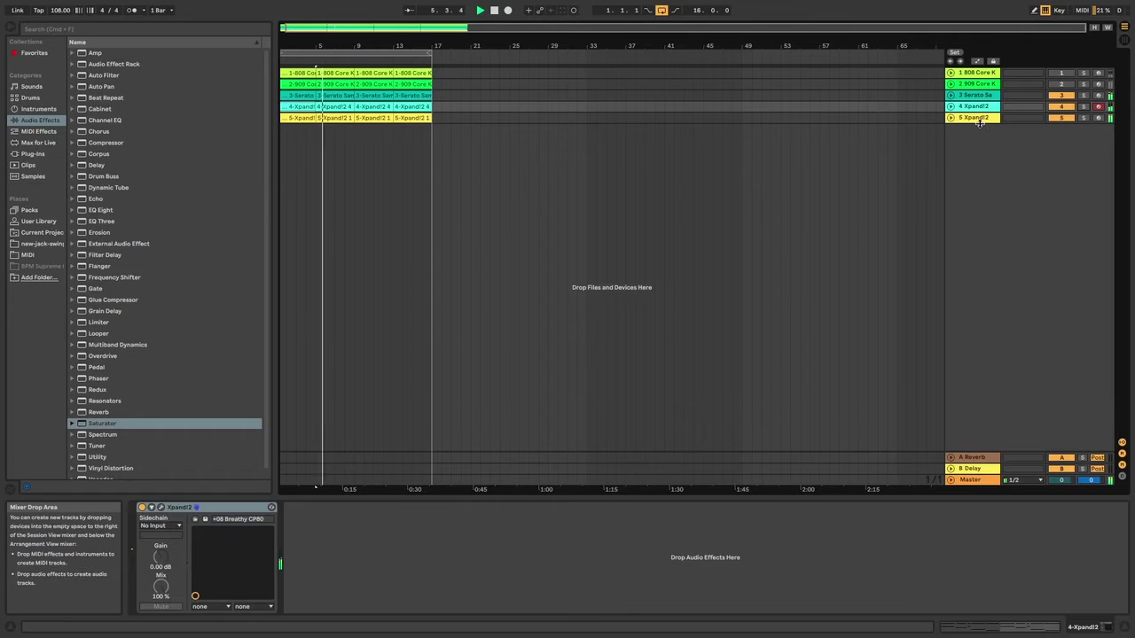
key(Return)
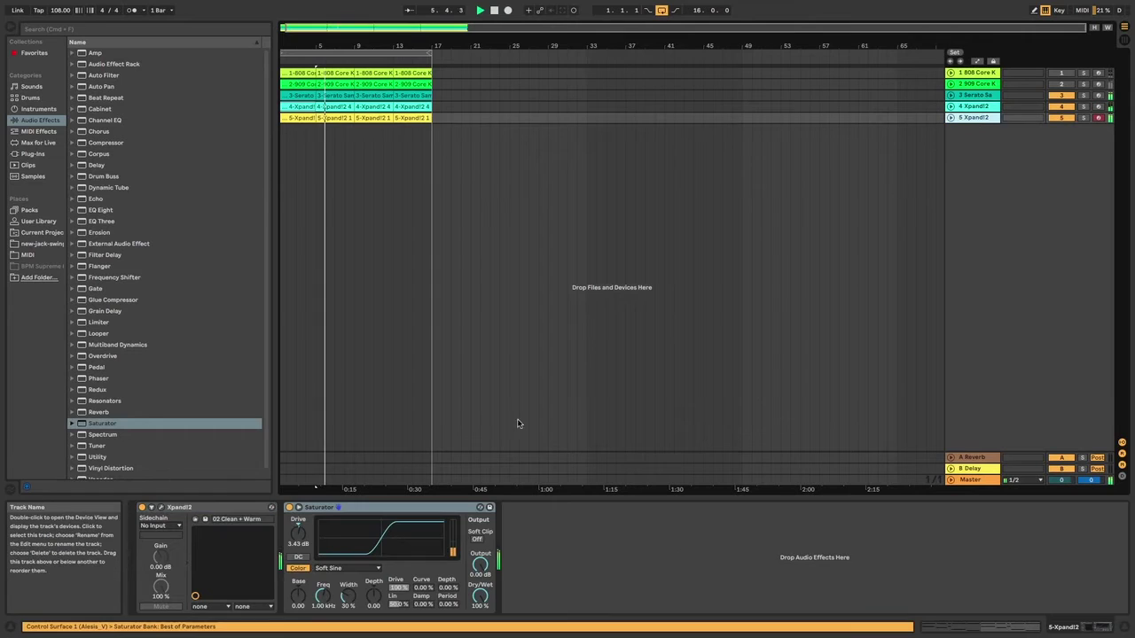
click(160, 507)
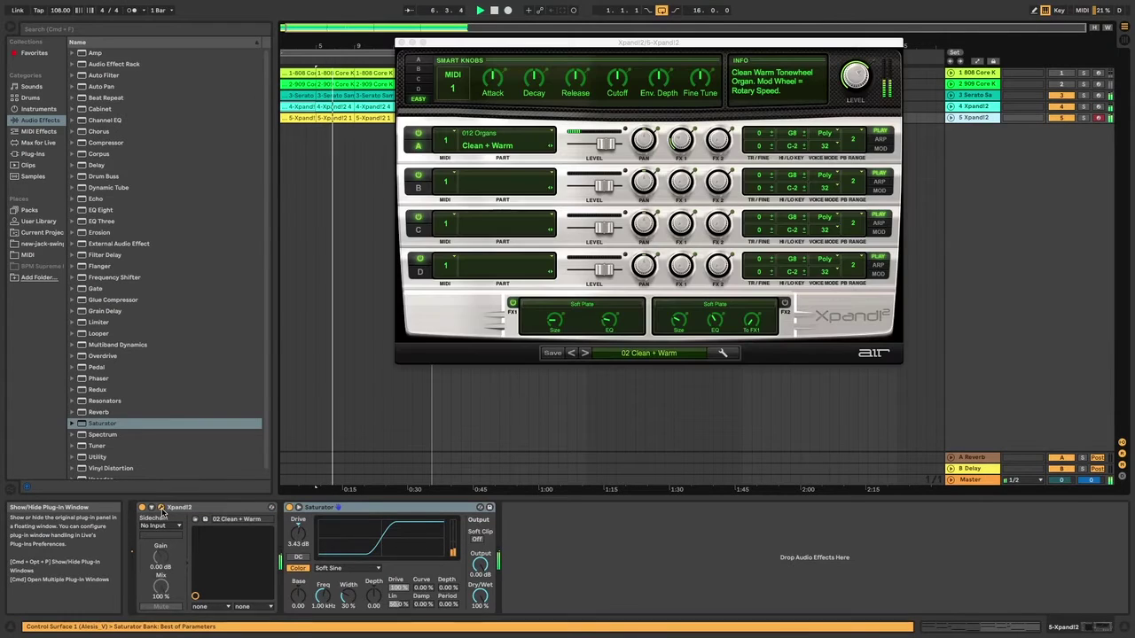
click(401, 42)
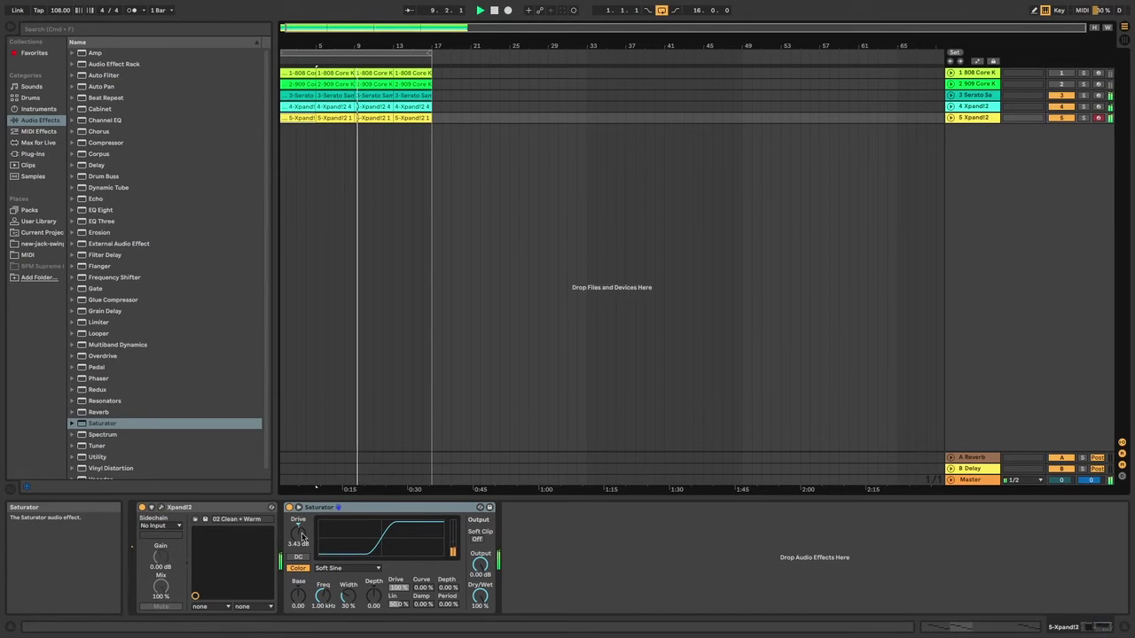
drag(298, 532, 298, 554)
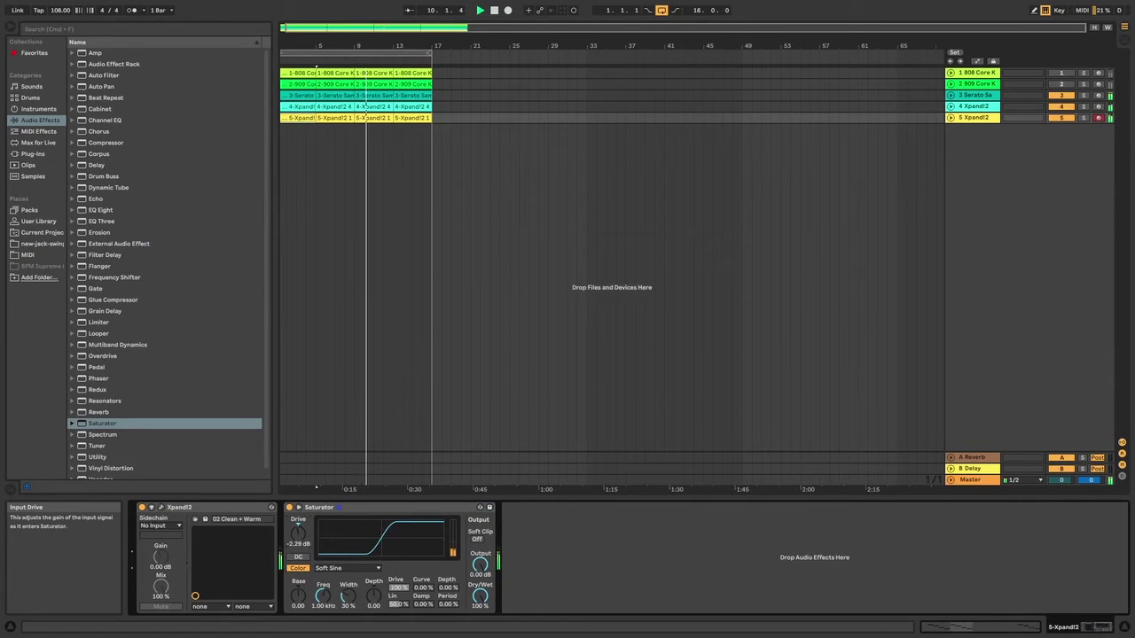
- Undo the last Saturator drive change, and review the organ clip's notes on track 5 while playing the loop from the start
key(super+z)
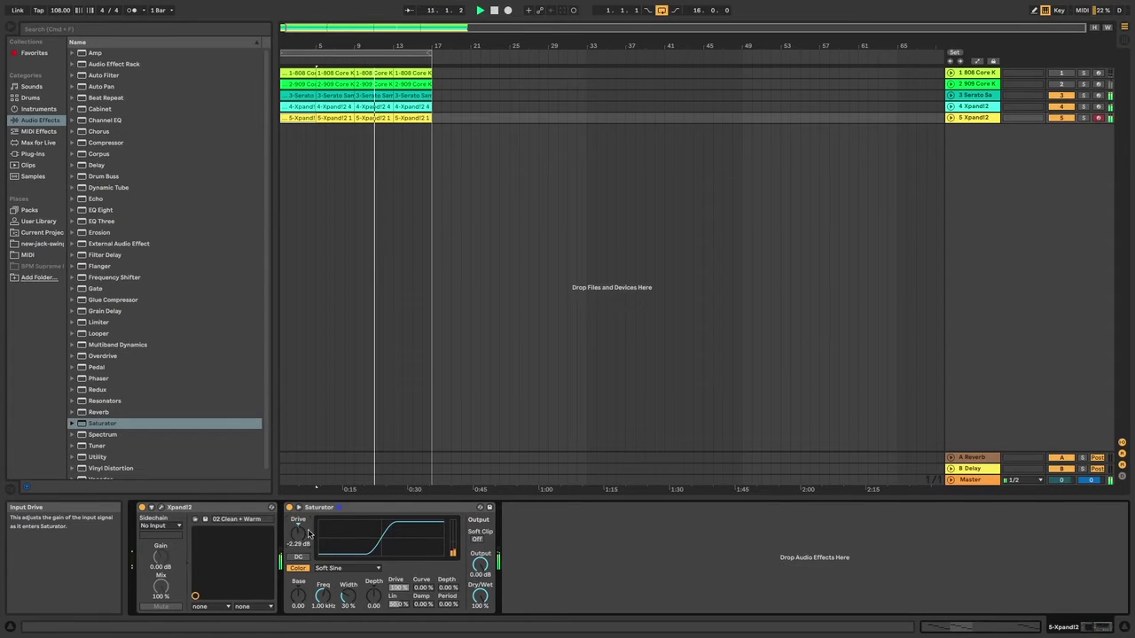
click(1048, 627)
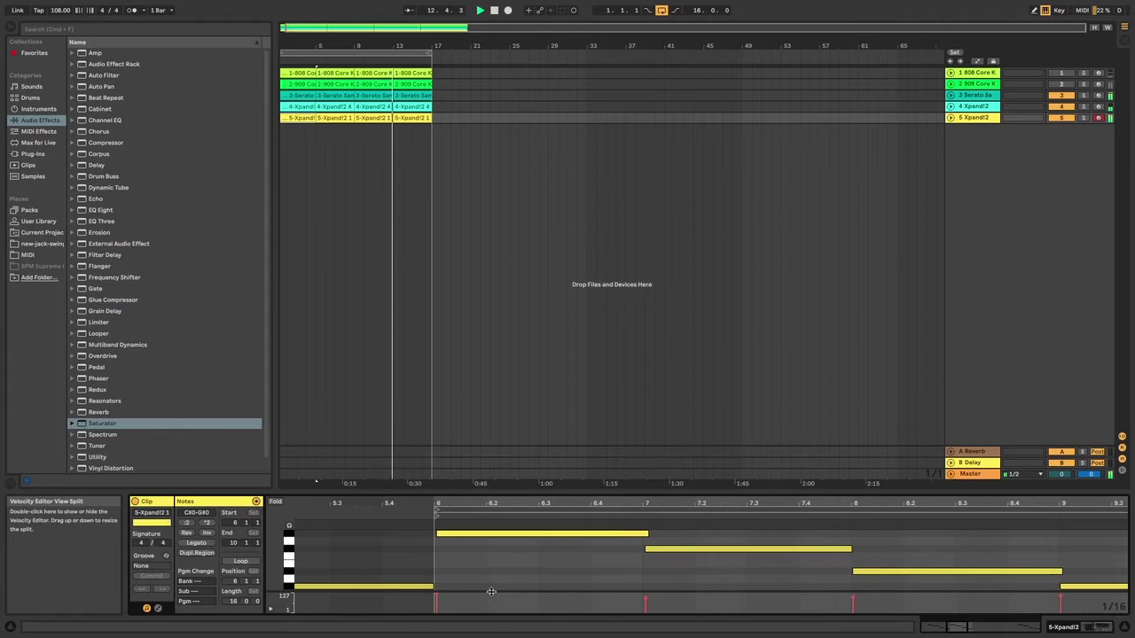
scroll(451, 557, up, 3)
key(space)
key(space)
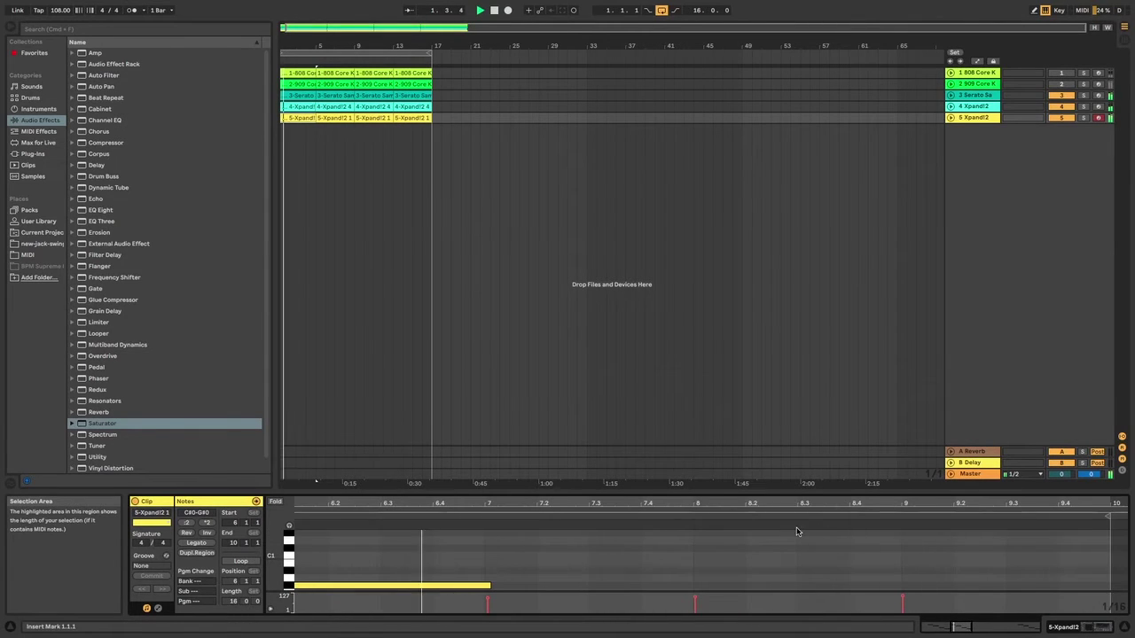
scroll(557, 563, down, 3)
scroll(557, 563, down, 3)
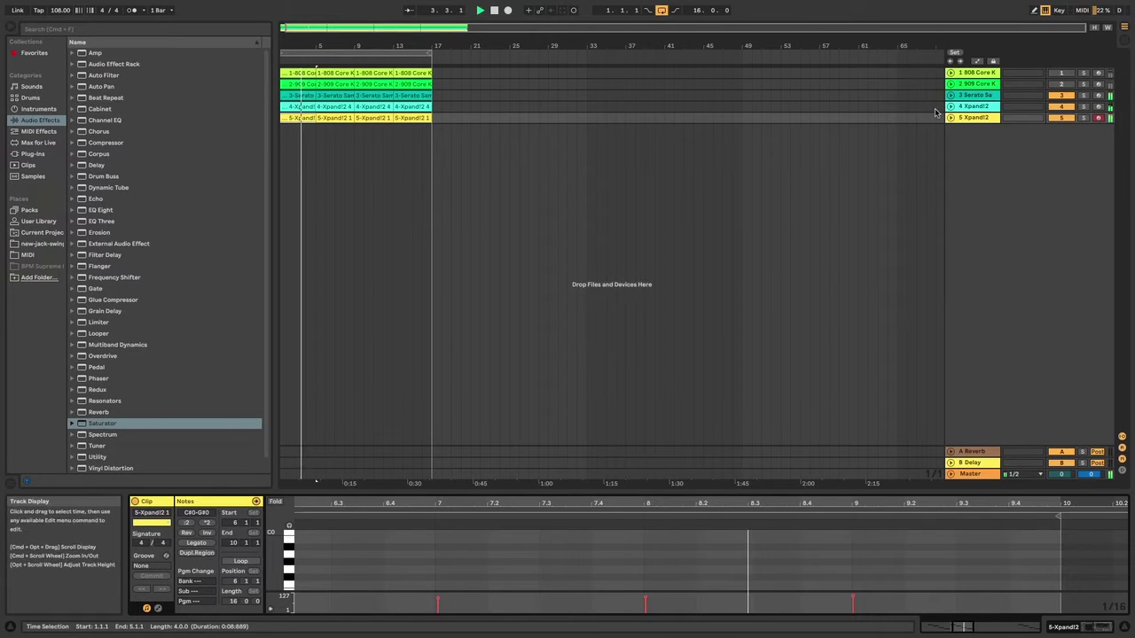
- Add an EQ Eight to the organ track, make band 1 a high-cut filter, and lower band 4 to -15.0 dB at 5.18 kHz
click(111, 209)
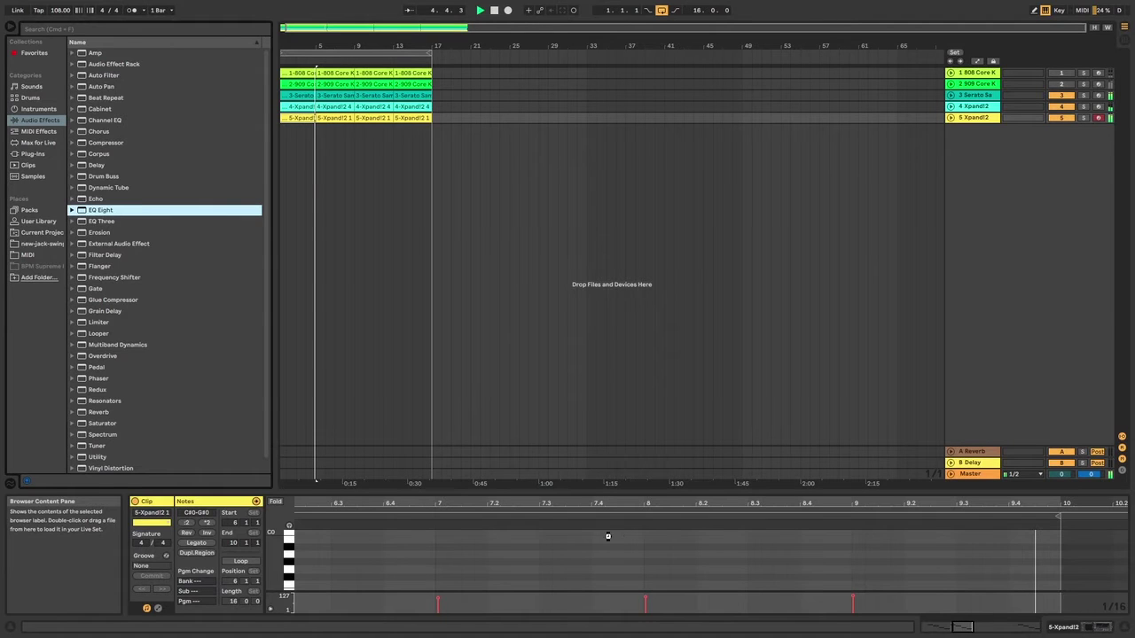
key(Return)
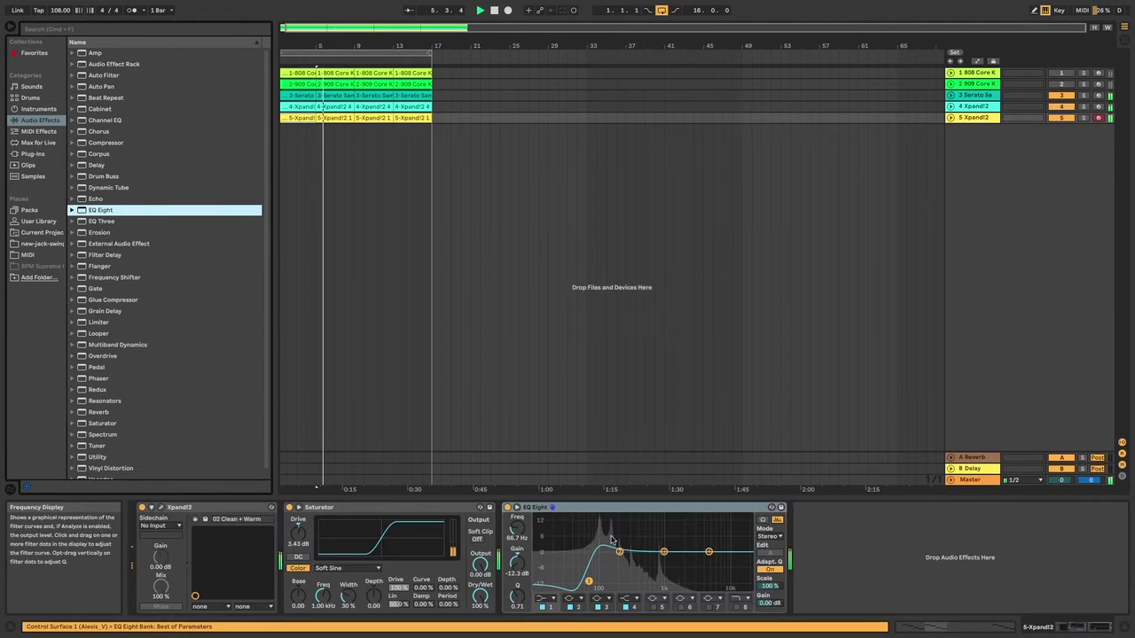
click(545, 601)
click(567, 583)
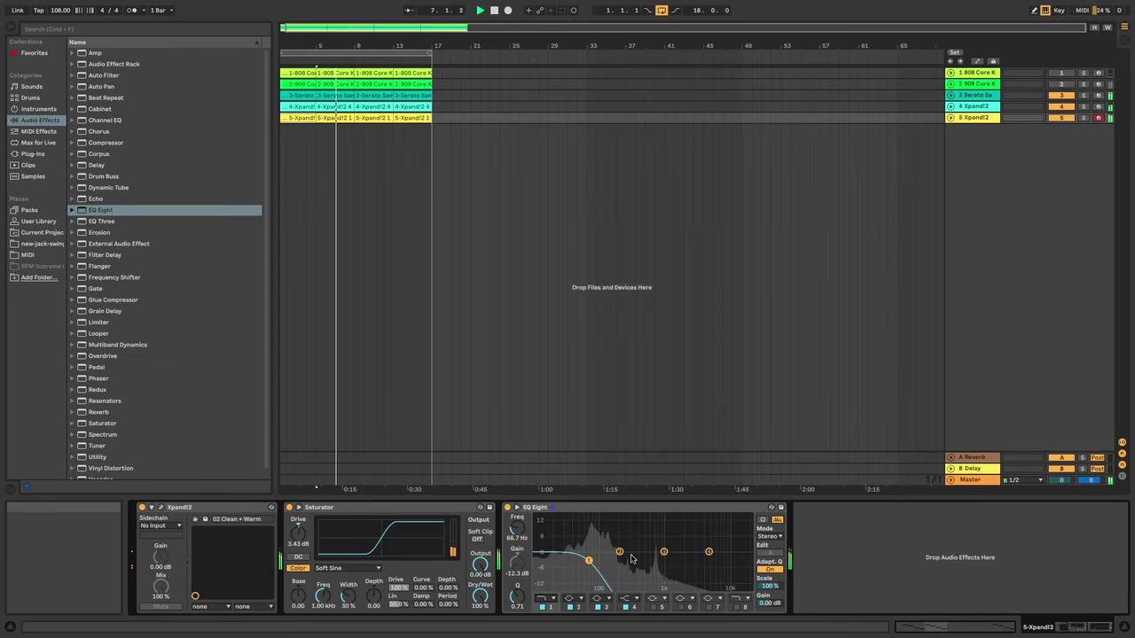
drag(589, 568, 711, 587)
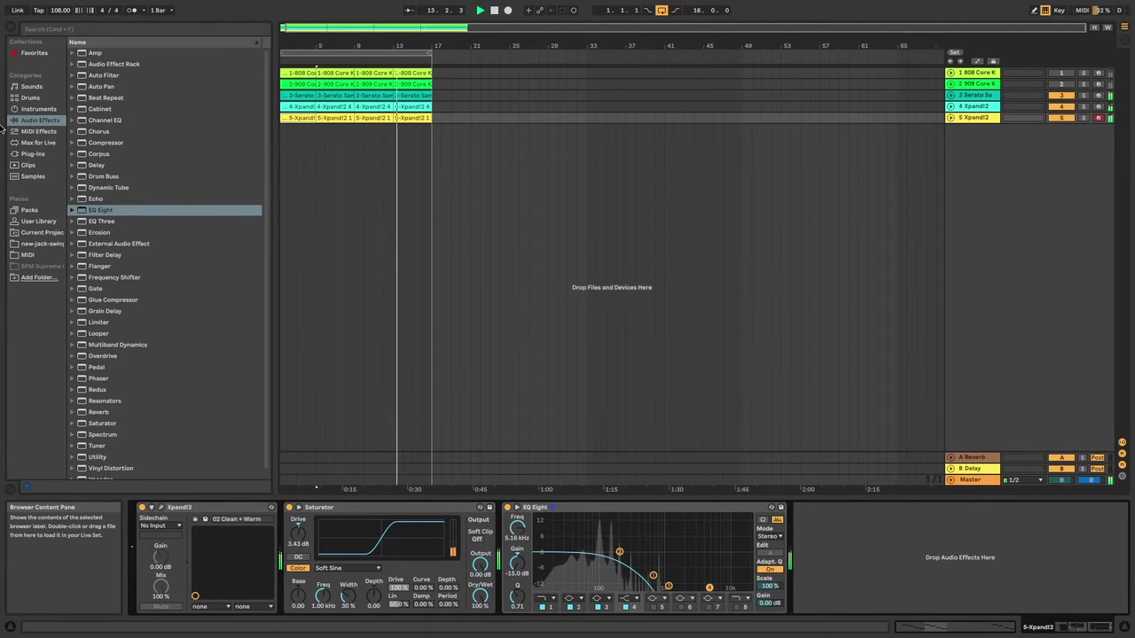
- Browse the Strings category of the Sounds library, and add the Xpand!2 plug-in on a new MIDI track below track 5
click(31, 86)
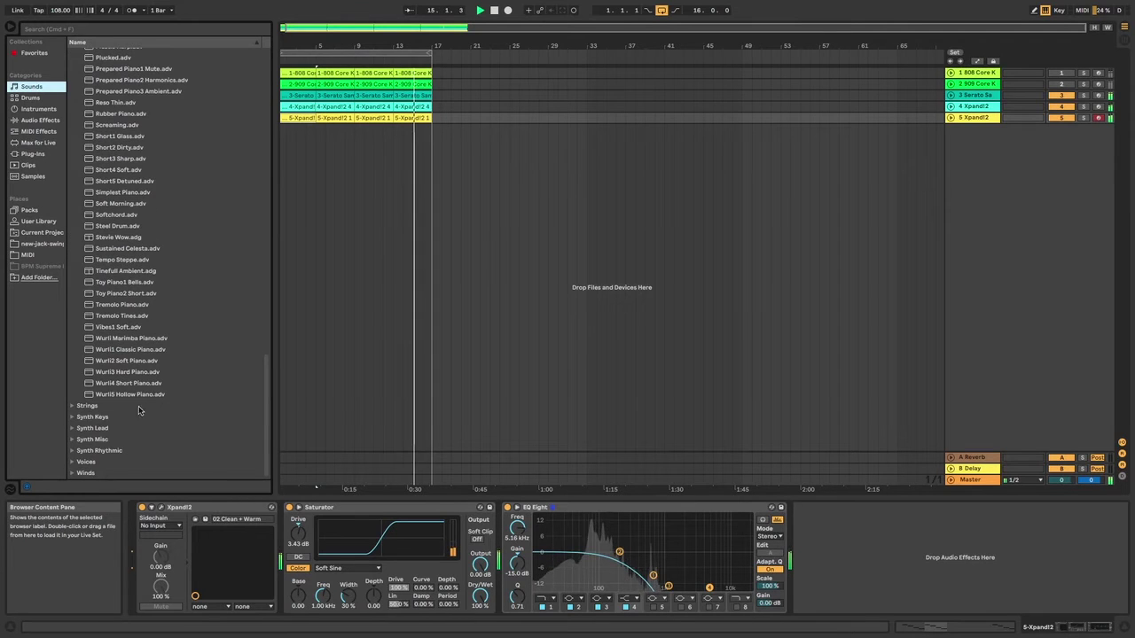
click(87, 406)
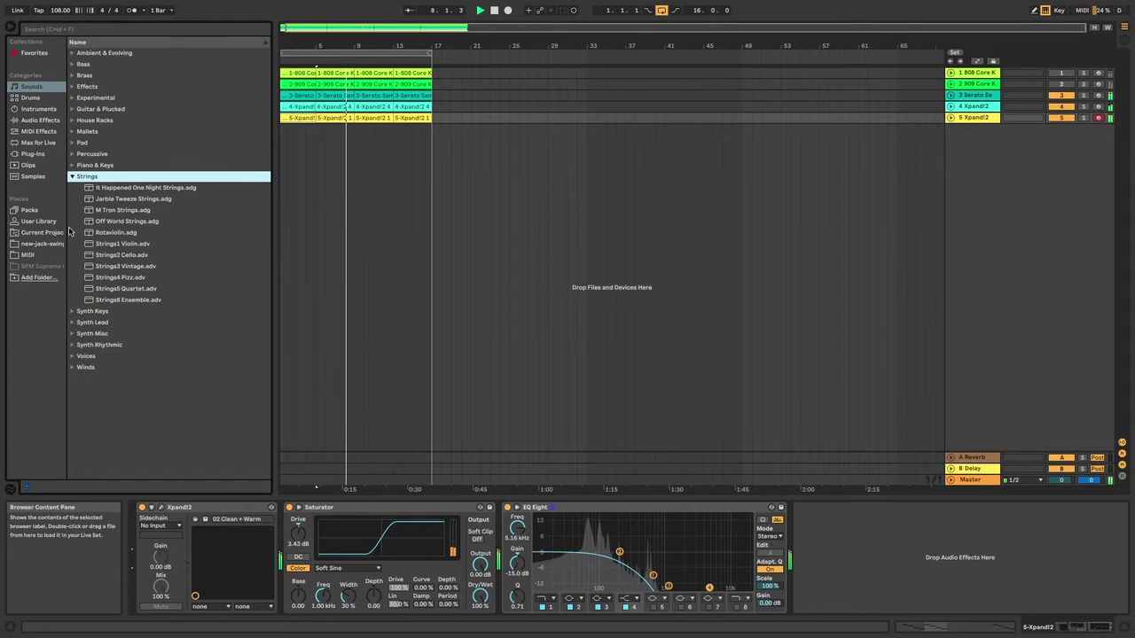
click(21, 153)
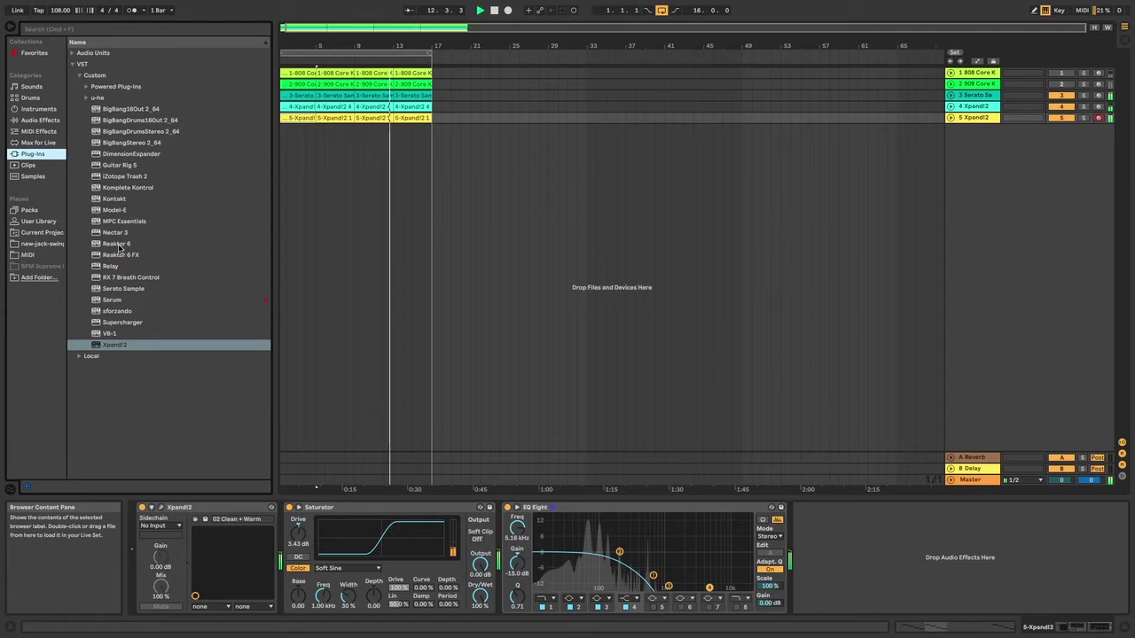
click(115, 346)
drag(115, 346, 962, 174)
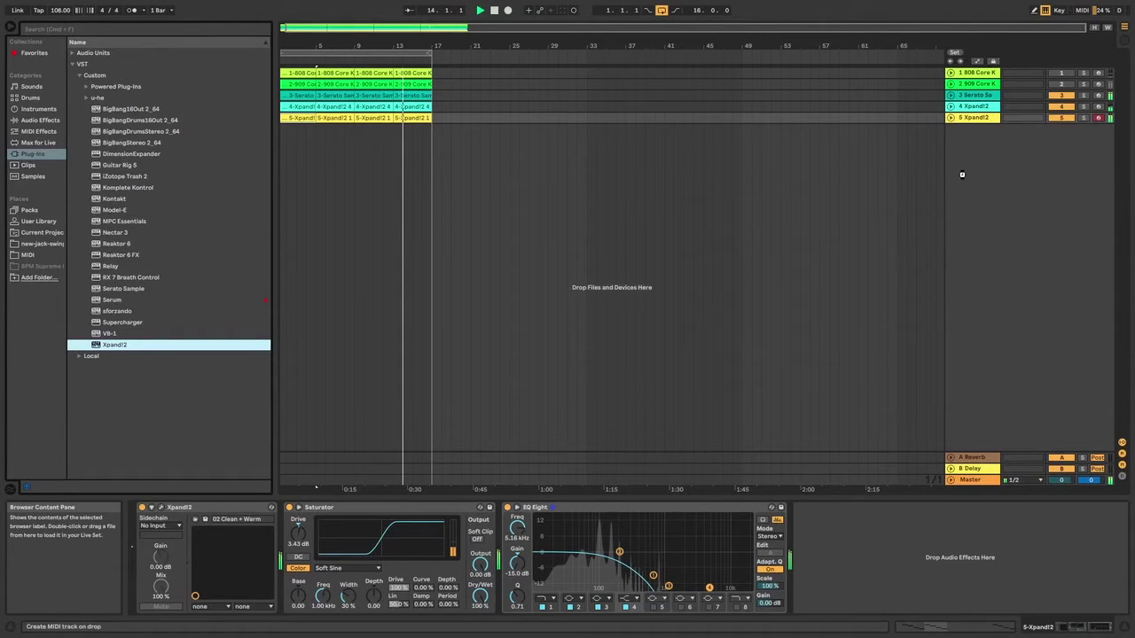
drag(962, 173, 962, 174)
click(507, 157)
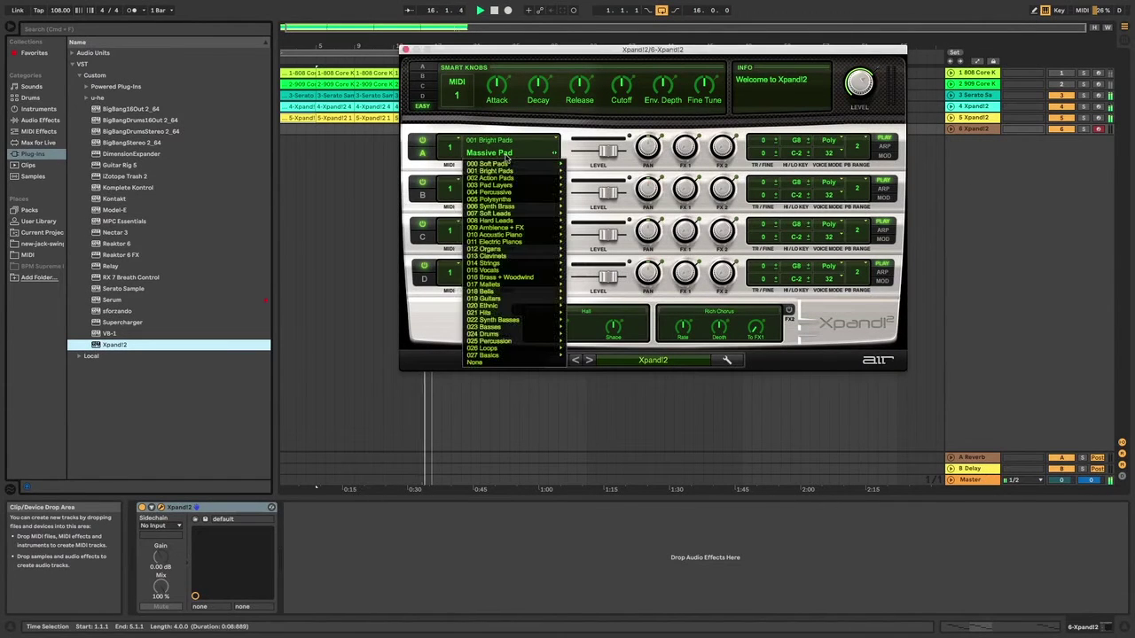
mouse_move(505, 264)
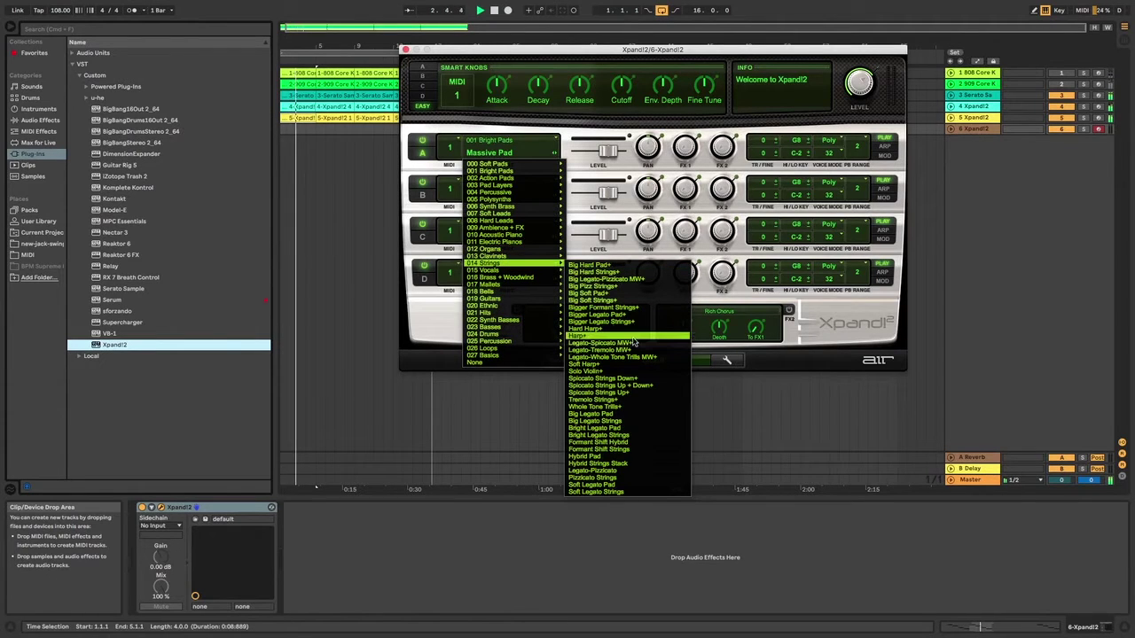
click(585, 256)
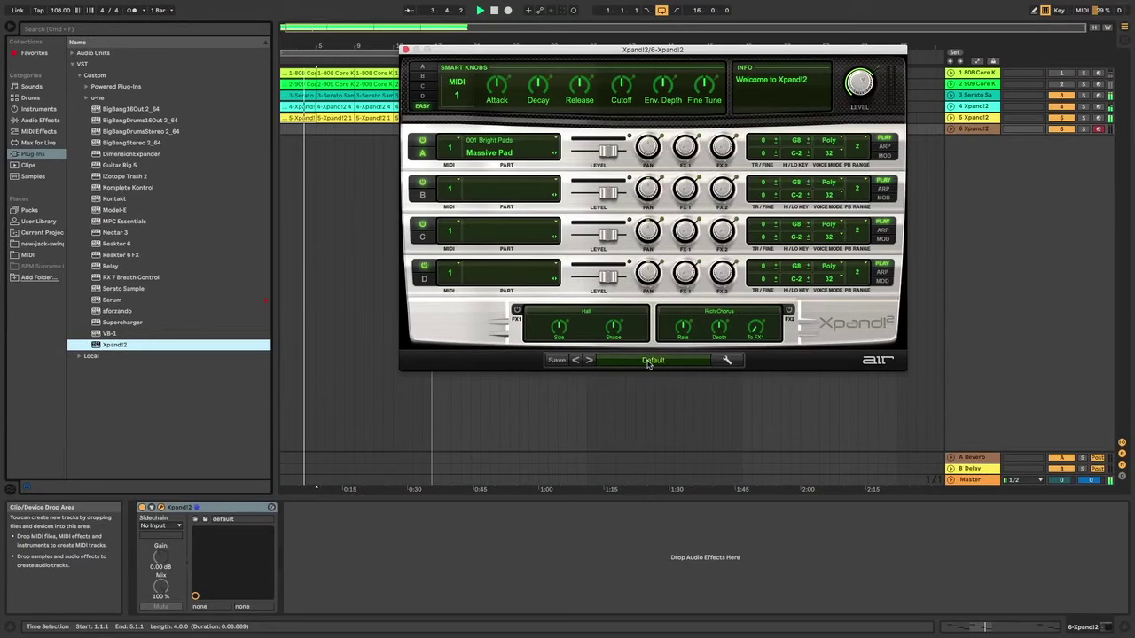
- Load the 06 Strings Stack preset from the 16 Strings category and record a strings part over the 16-bar loop on track 6
click(648, 361)
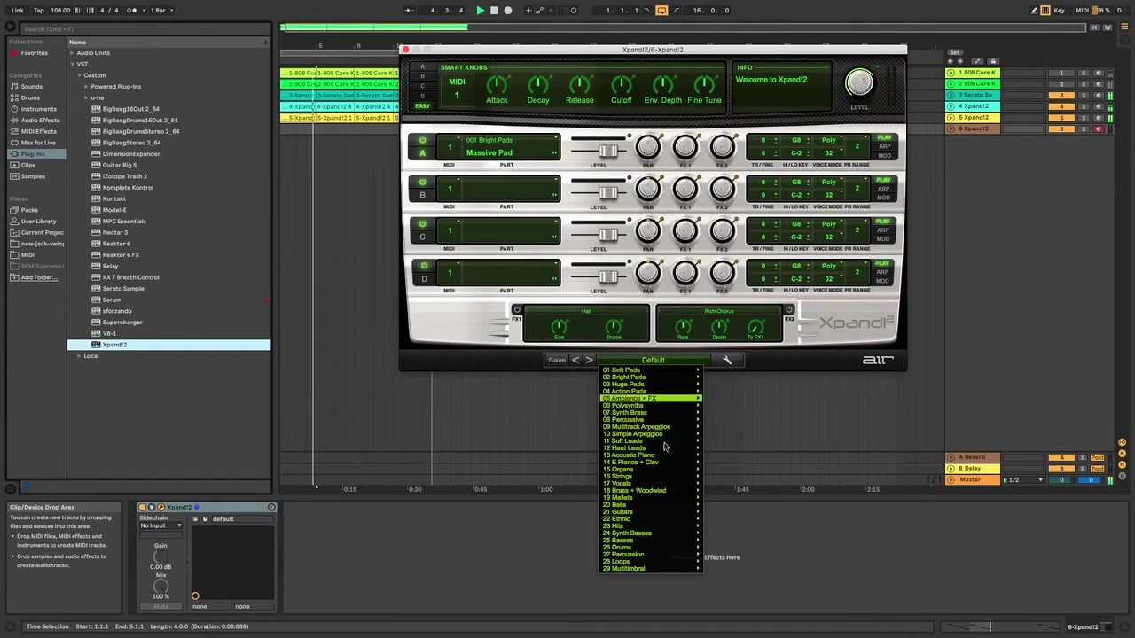
mouse_move(656, 480)
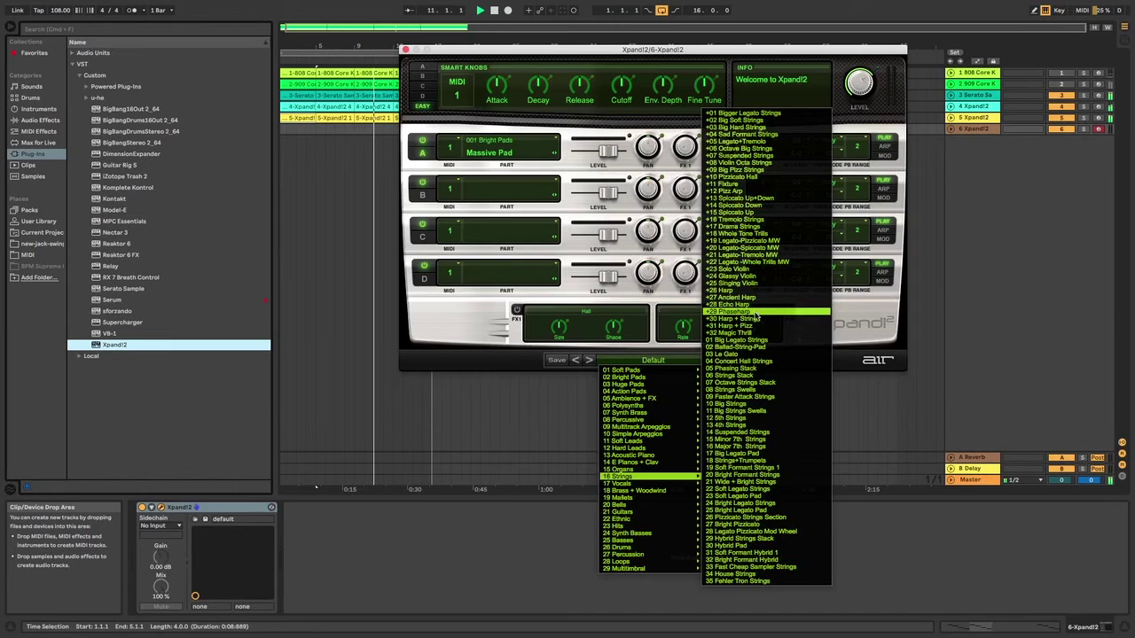
click(762, 377)
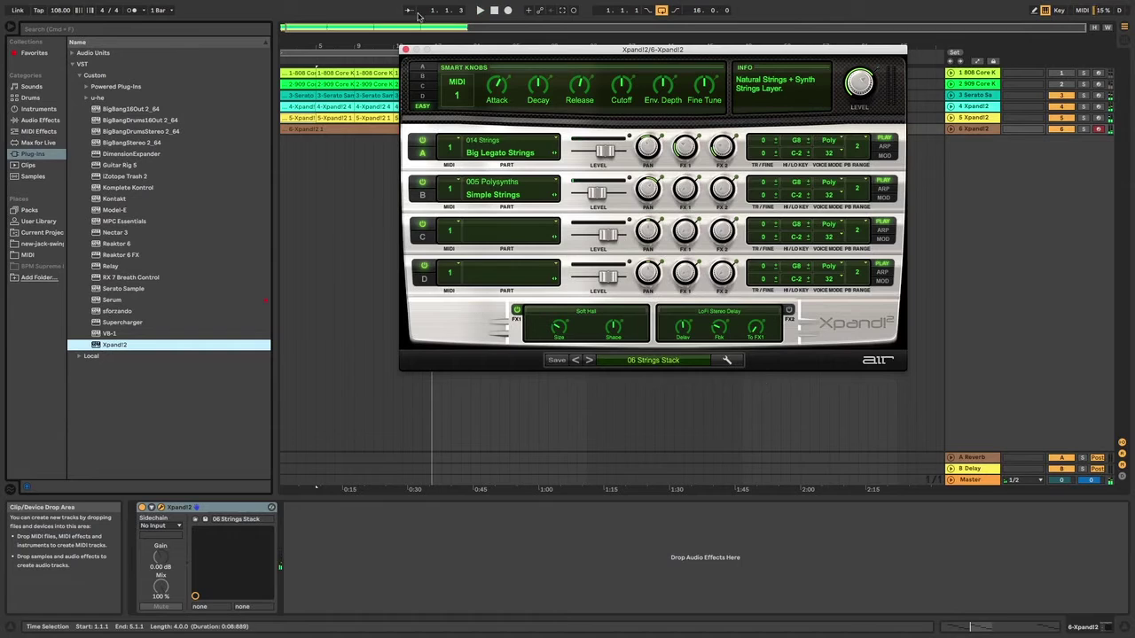
click(405, 49)
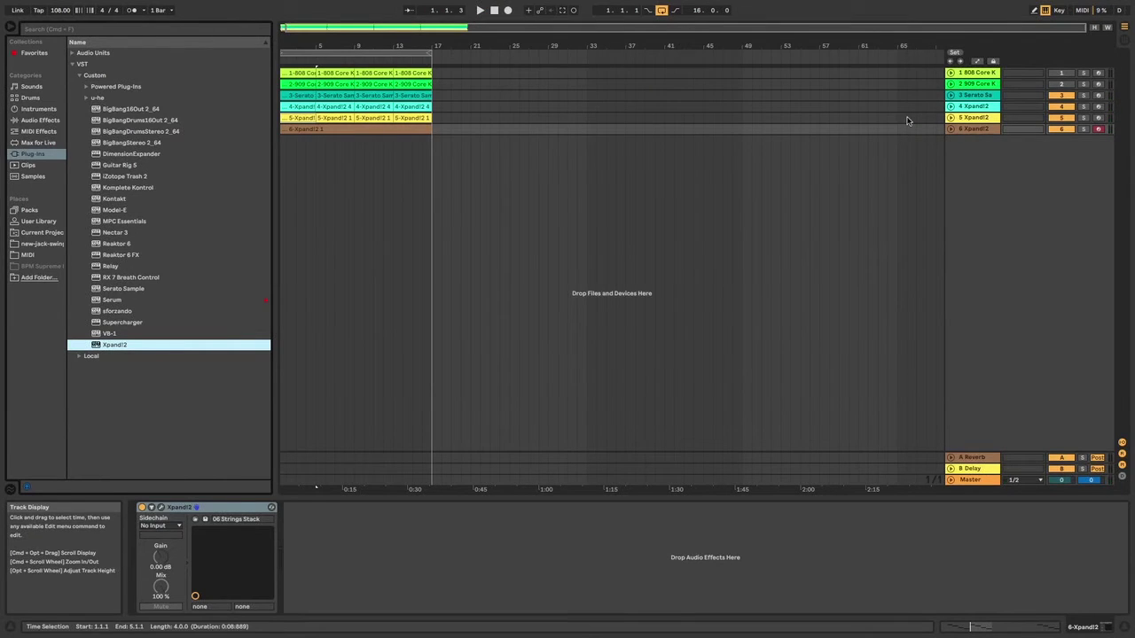
- Unfold track 6 and copy bars 13 to 17 of the strings part over bars 1, 5 and 9 so the pattern repeats
click(950, 129)
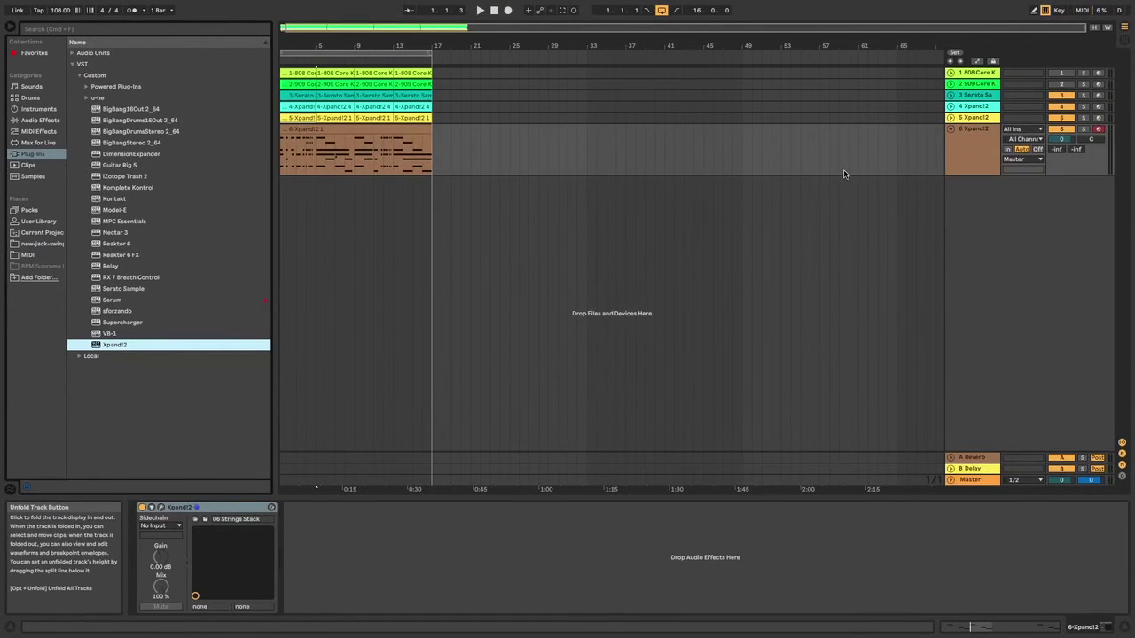
click(316, 155)
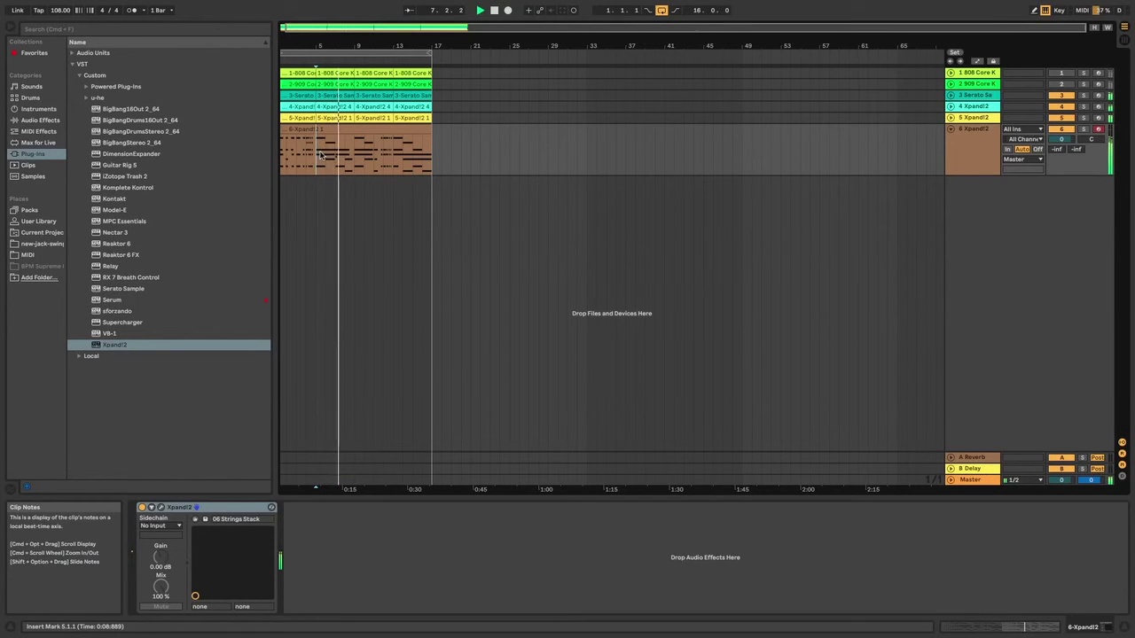
drag(316, 155, 352, 153)
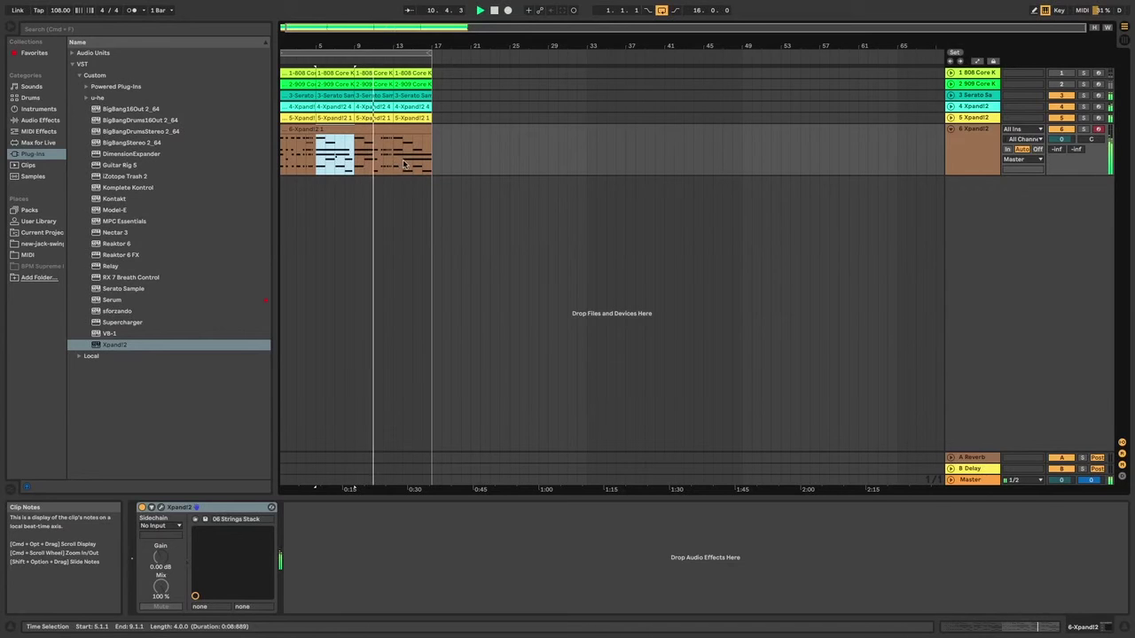
click(393, 165)
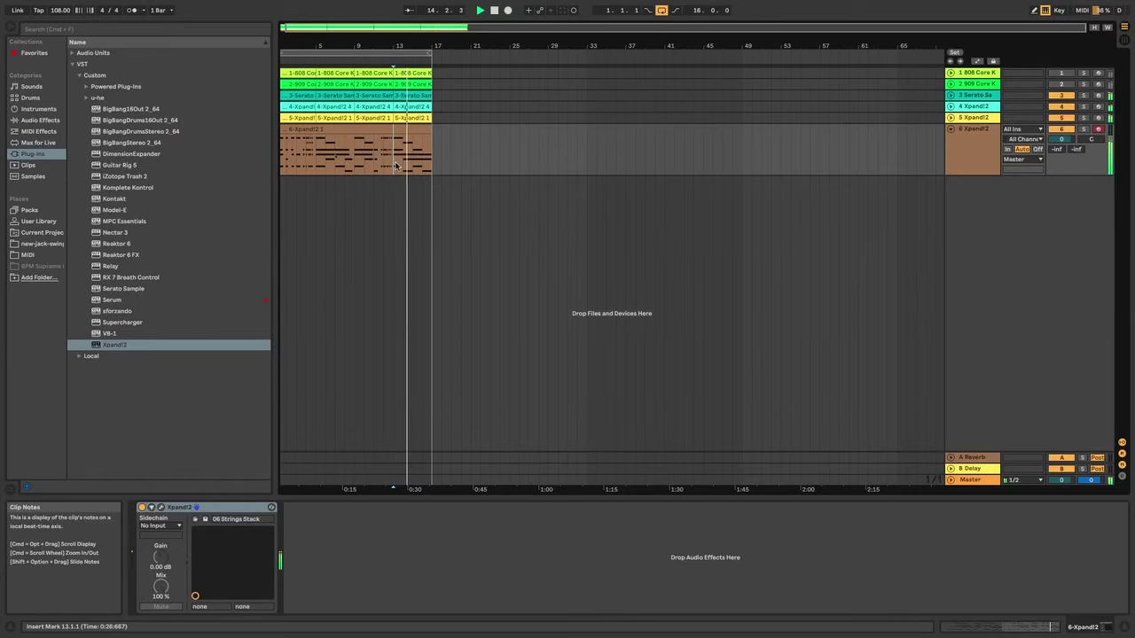
drag(394, 165, 426, 167)
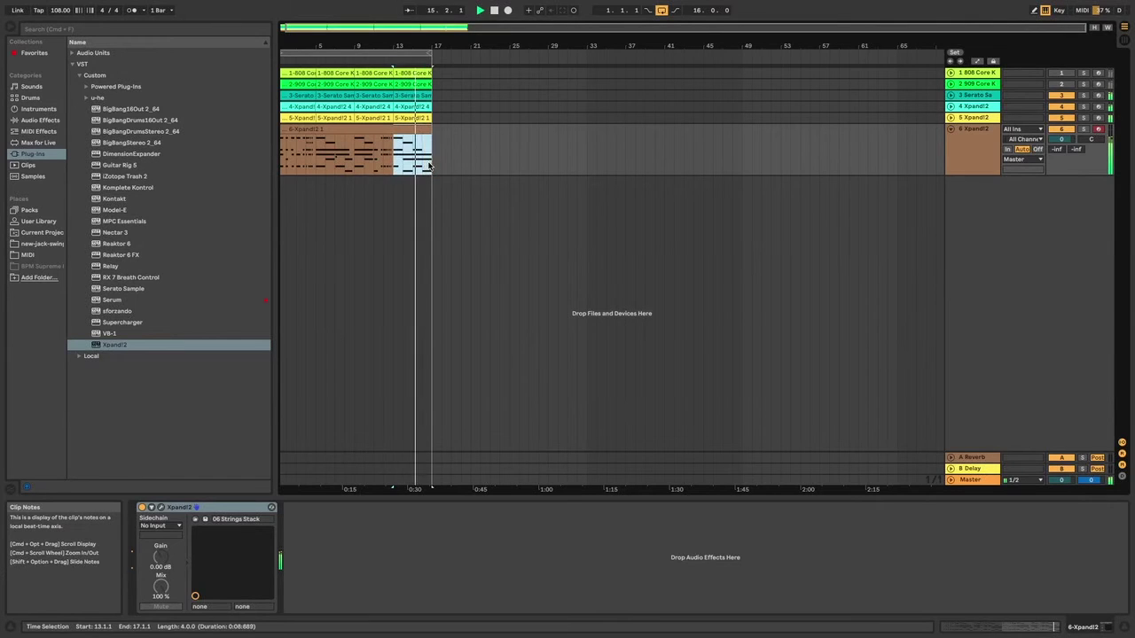
click(282, 166)
key(super+v)
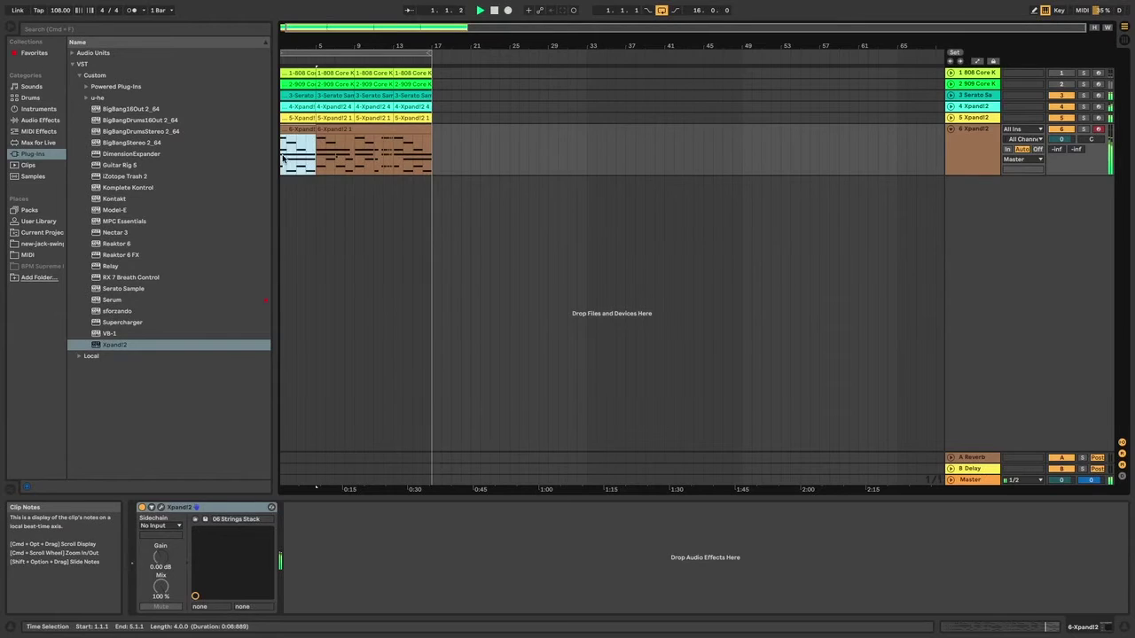
key(super+d)
click(354, 156)
key(super+v)
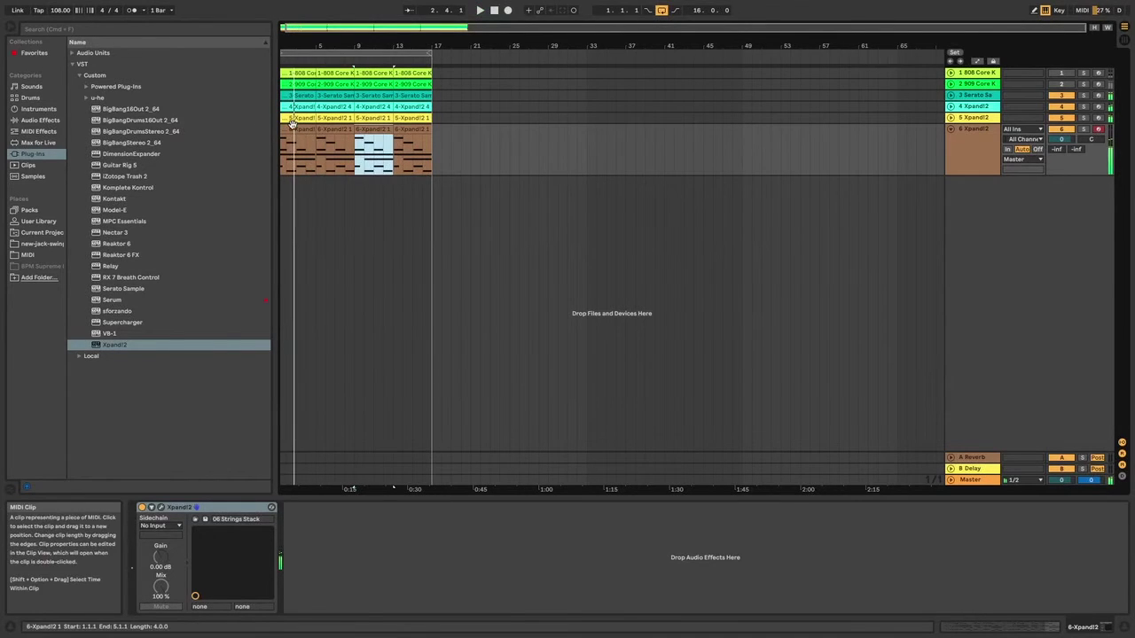
- Open the first strings clip's notes and trim the starts of the opening D#2, G#2, A#2 and D#3 notes to 30.1.1
click(298, 153)
mouse_move(1055, 626)
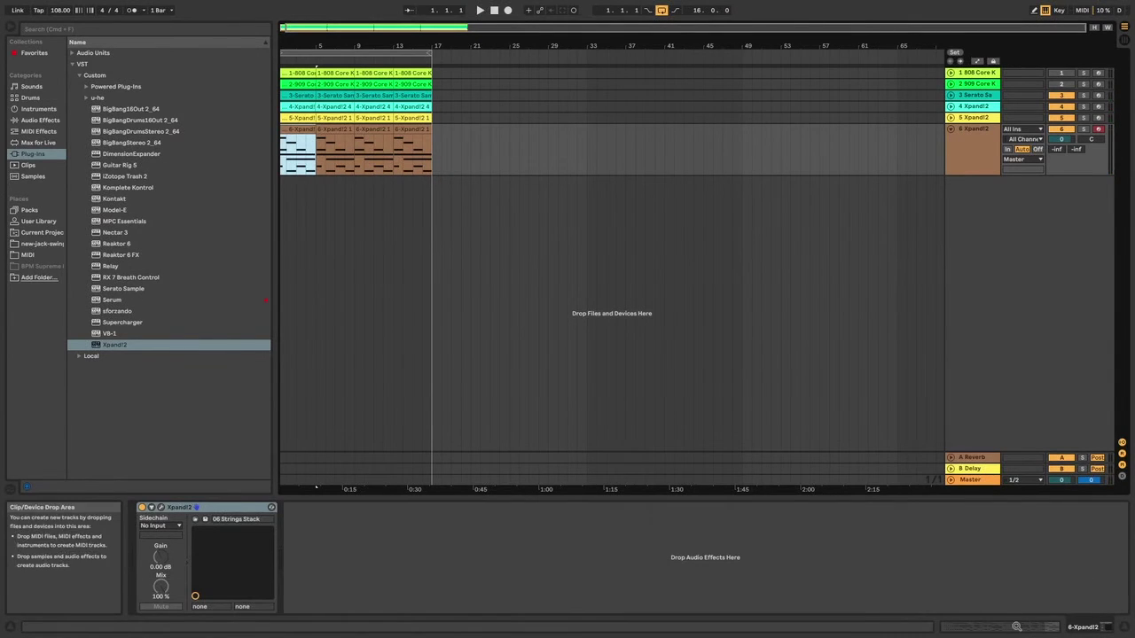
key(shift+Tab)
scroll(767, 584, right, 10)
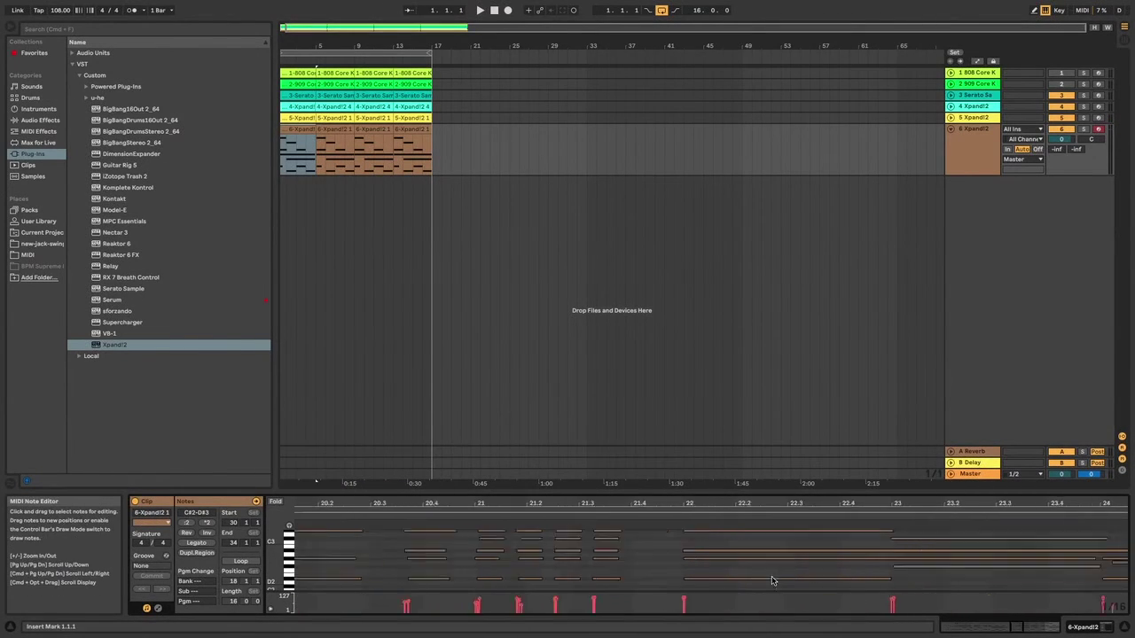
scroll(773, 580, left, 1)
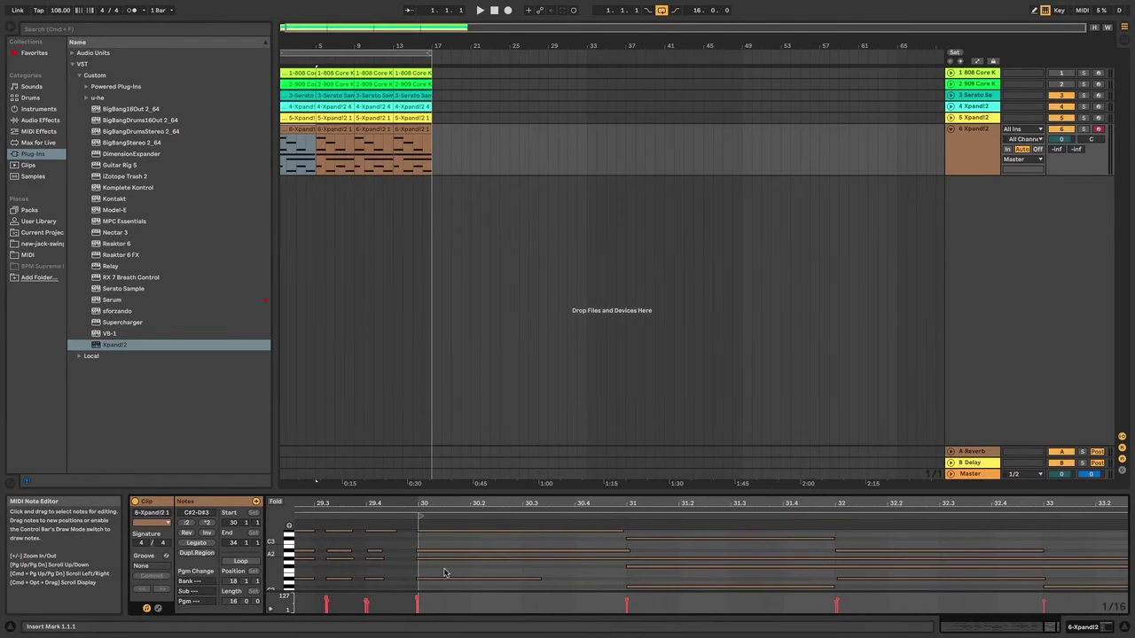
click(419, 579)
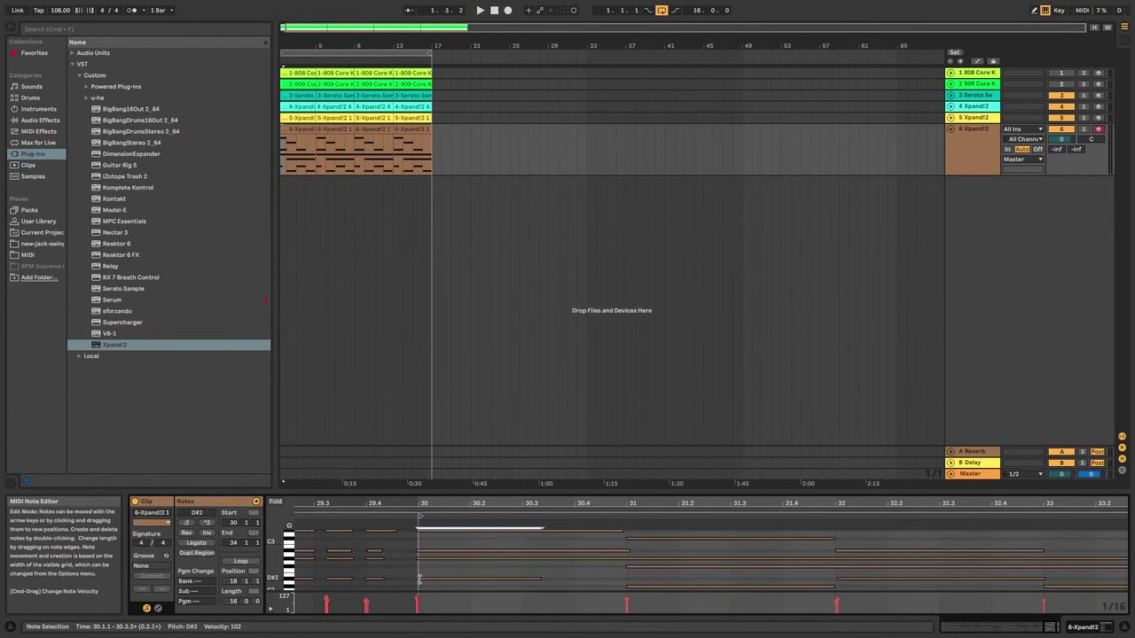
click(420, 559)
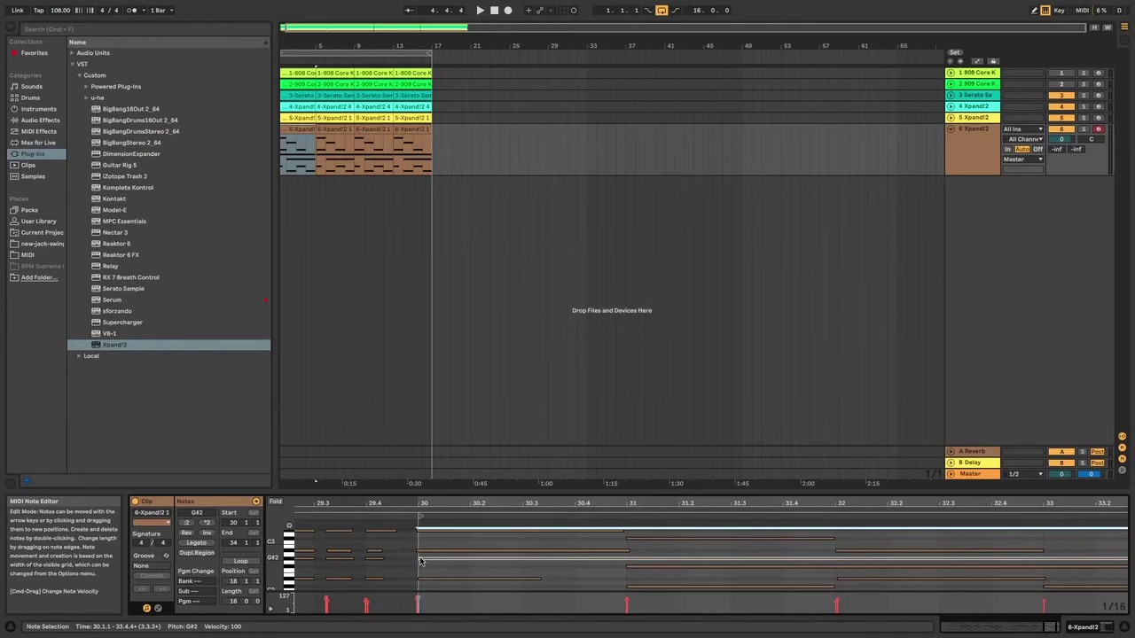
click(420, 551)
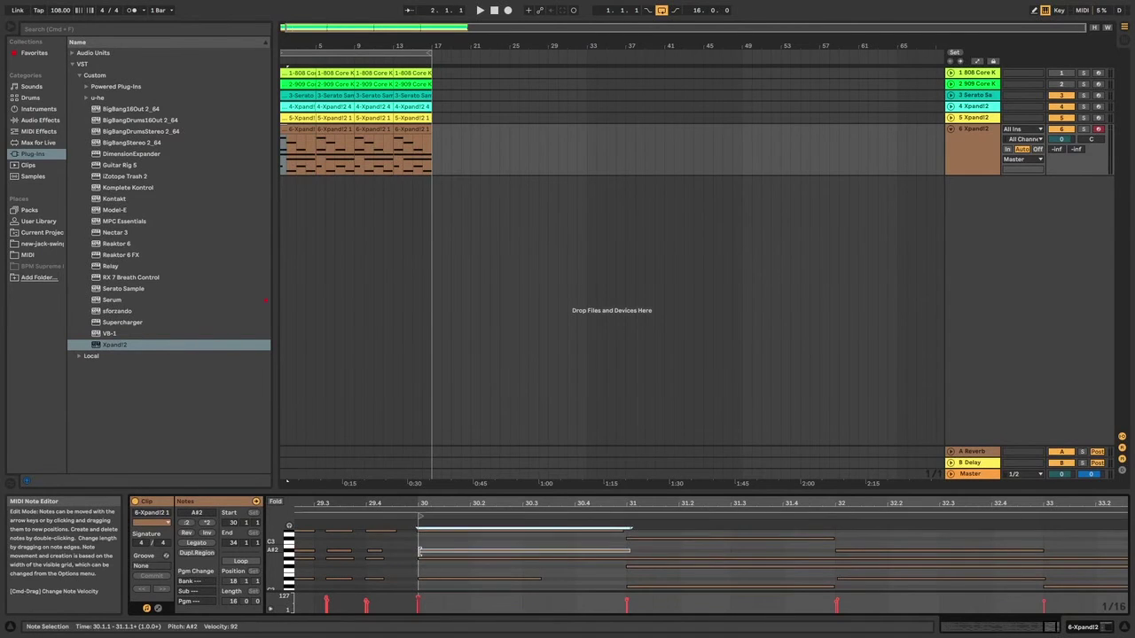
scroll(421, 555, up, 2)
click(424, 564)
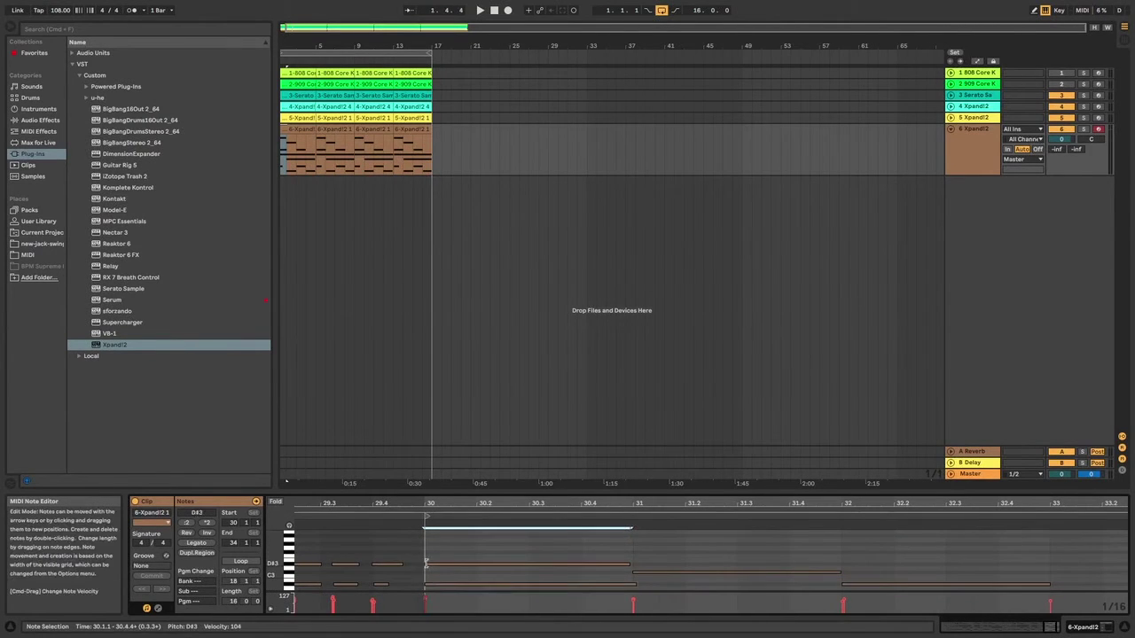
- Play the loop and go through the four strings clips on track 6 up to bar 17
click(302, 133)
key(space)
click(337, 133)
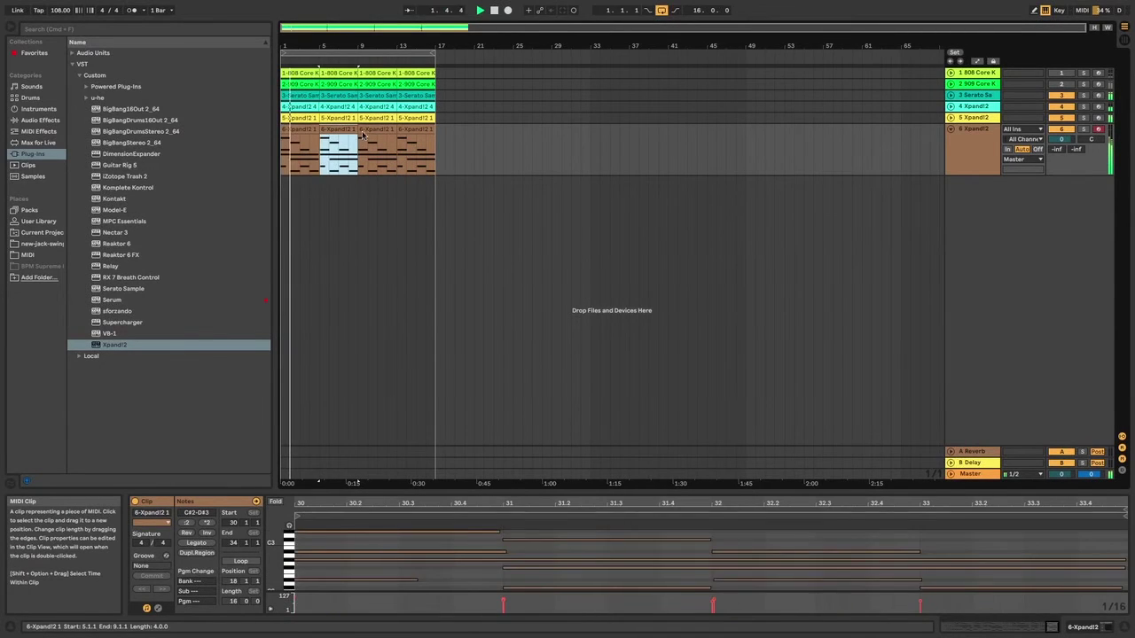
click(377, 133)
click(413, 133)
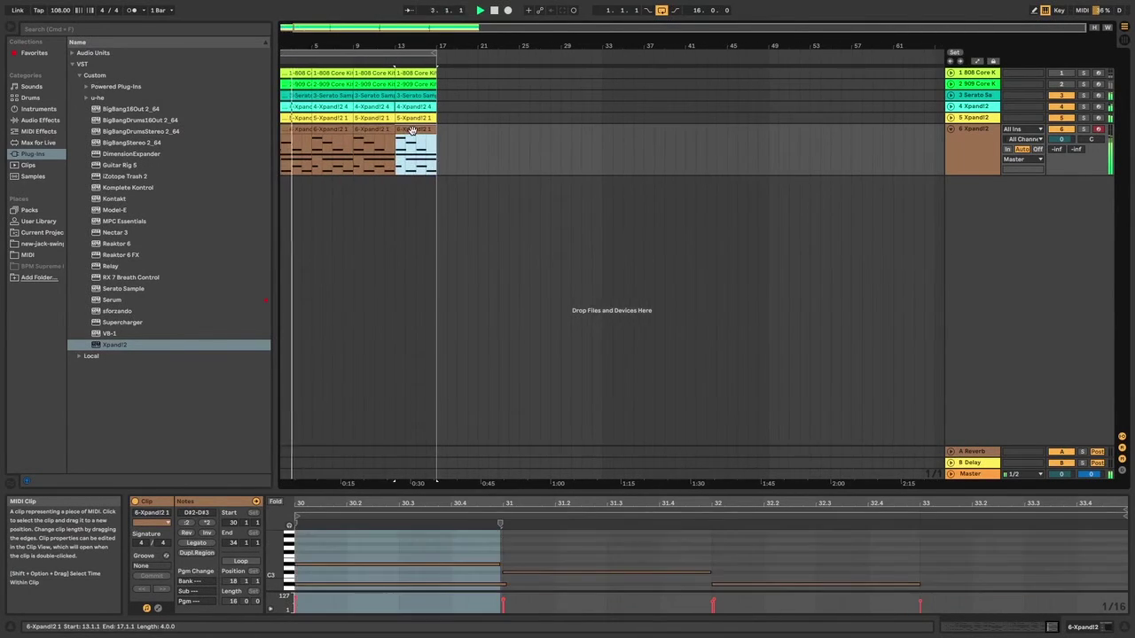
- Set track 6's volume to -0.9 and move its four strings clips out of the loop to start at bar 17
drag(1061, 140, 1070, 142)
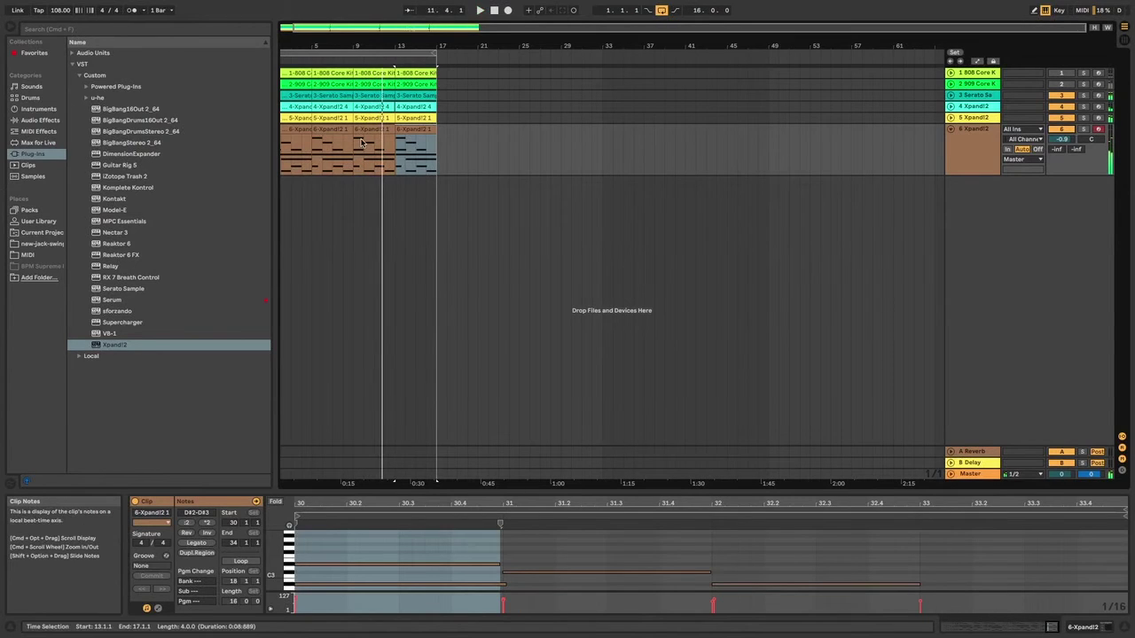
shift+click(294, 132)
drag(344, 133, 500, 134)
click(283, 141)
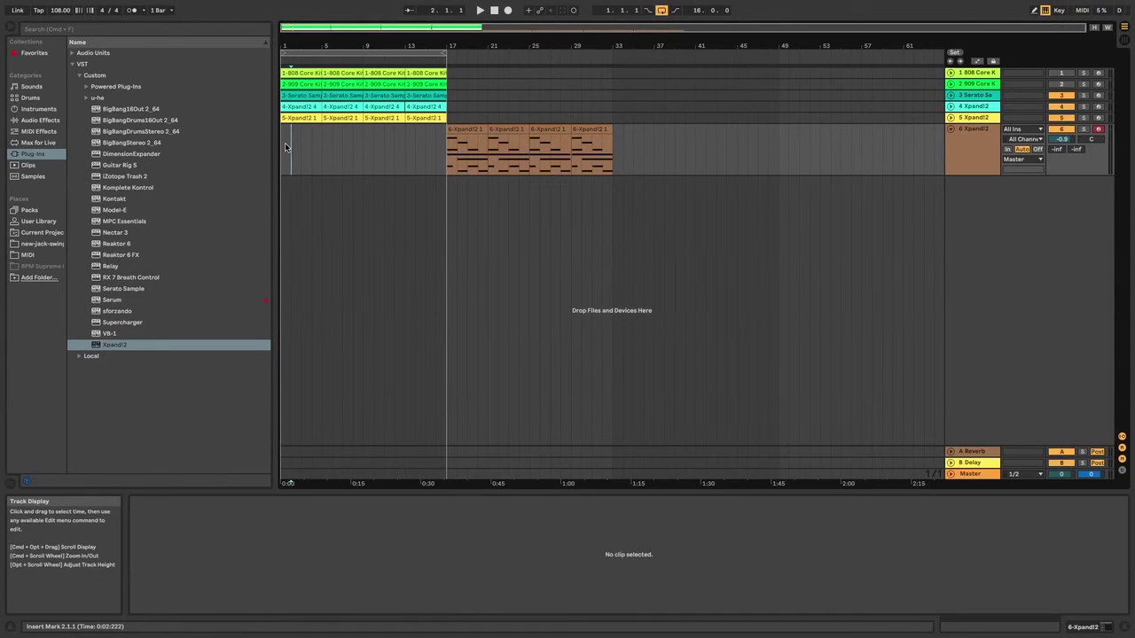
- Play the loop from bar 1 and load another Xpand!2 instance onto a new MIDI track 7
drag(274, 149, 277, 151)
click(284, 154)
key(space)
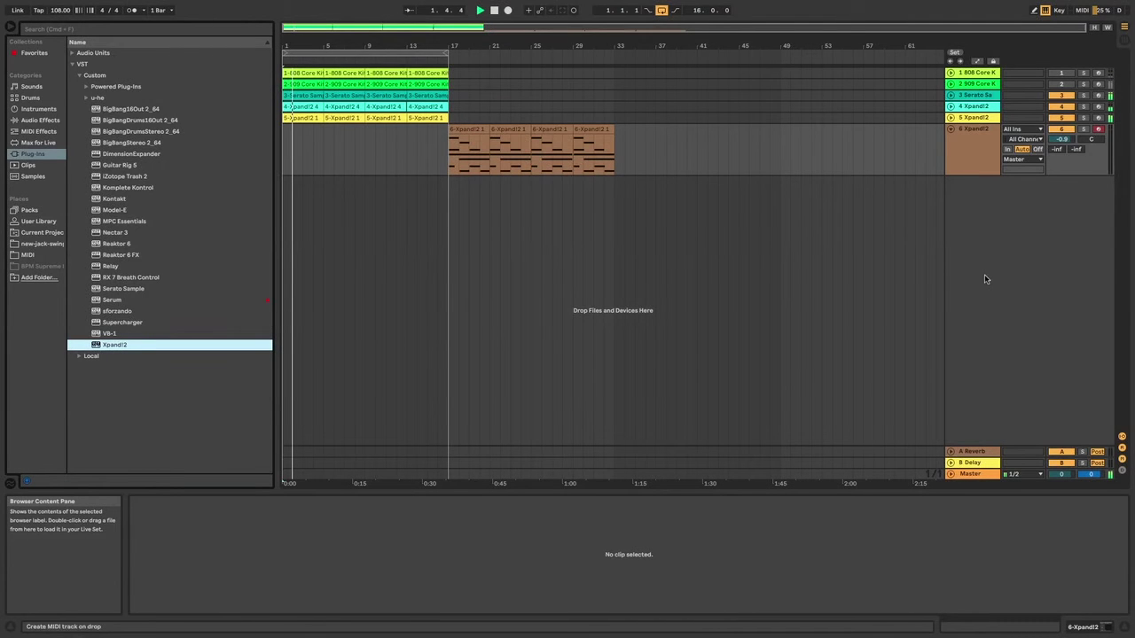
key(Return)
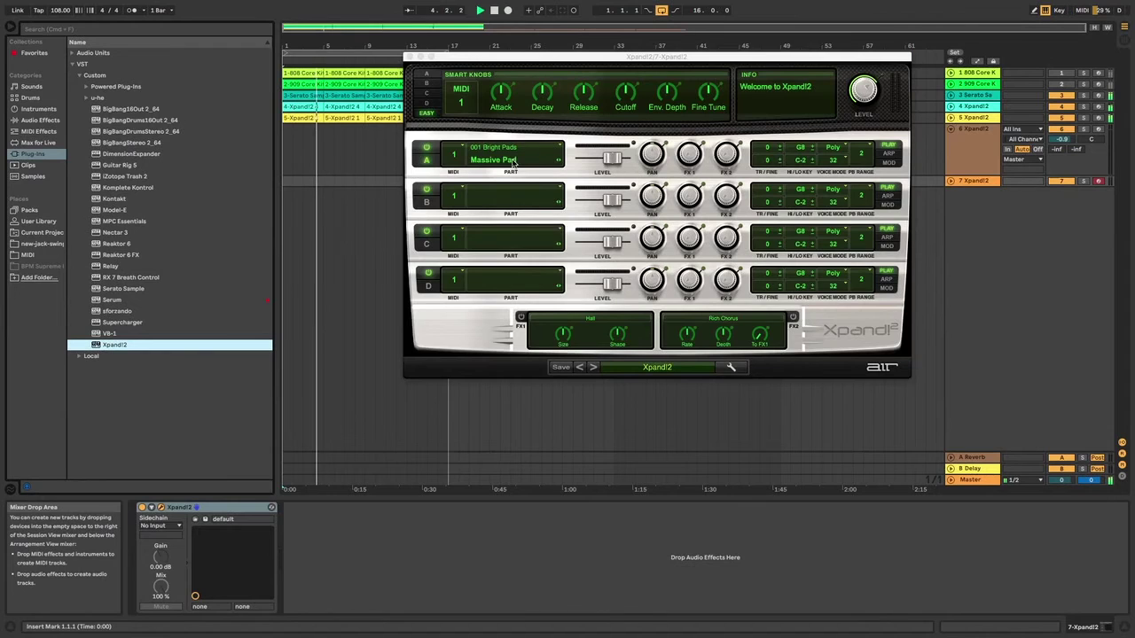
- Load Fretless Bass+ from the 023 Basses category into part A and audition it over the loop
click(513, 162)
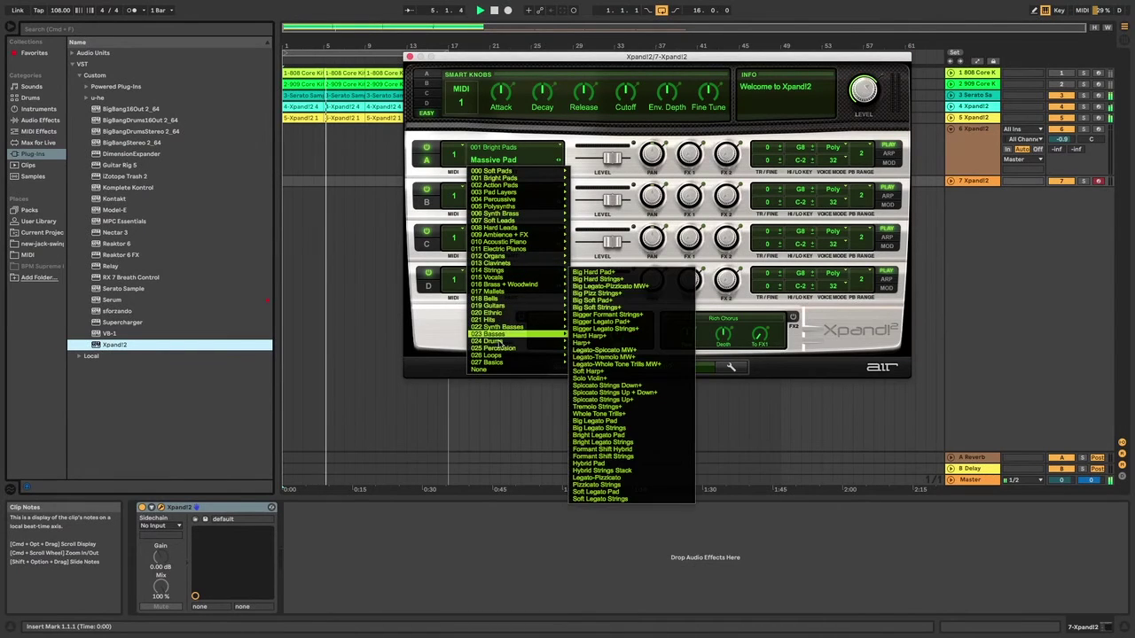
mouse_move(502, 341)
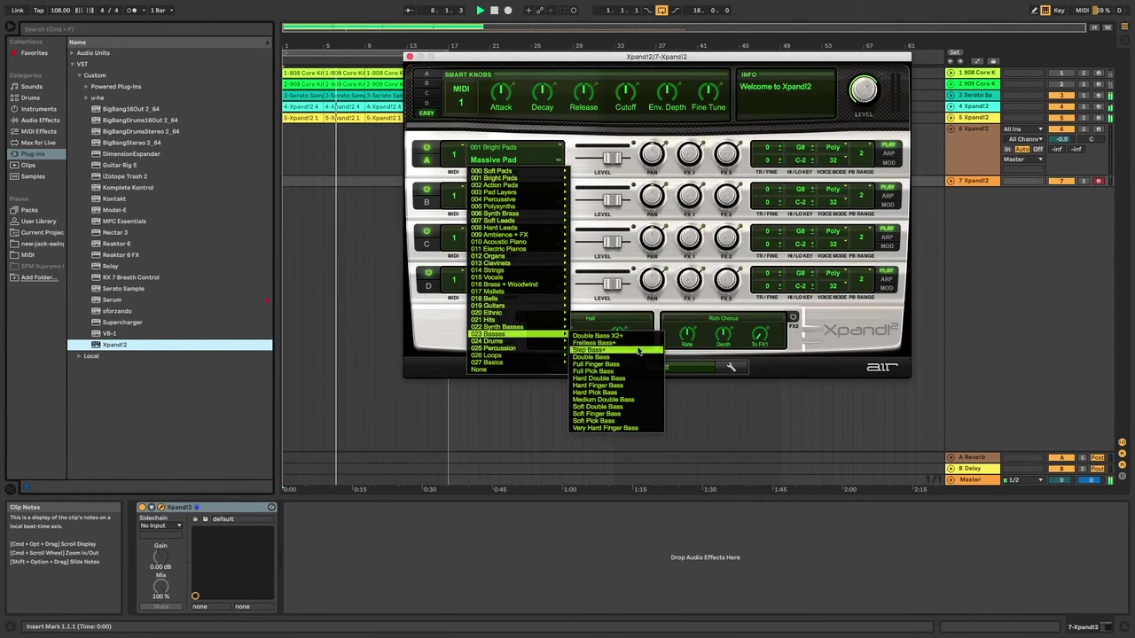
click(635, 343)
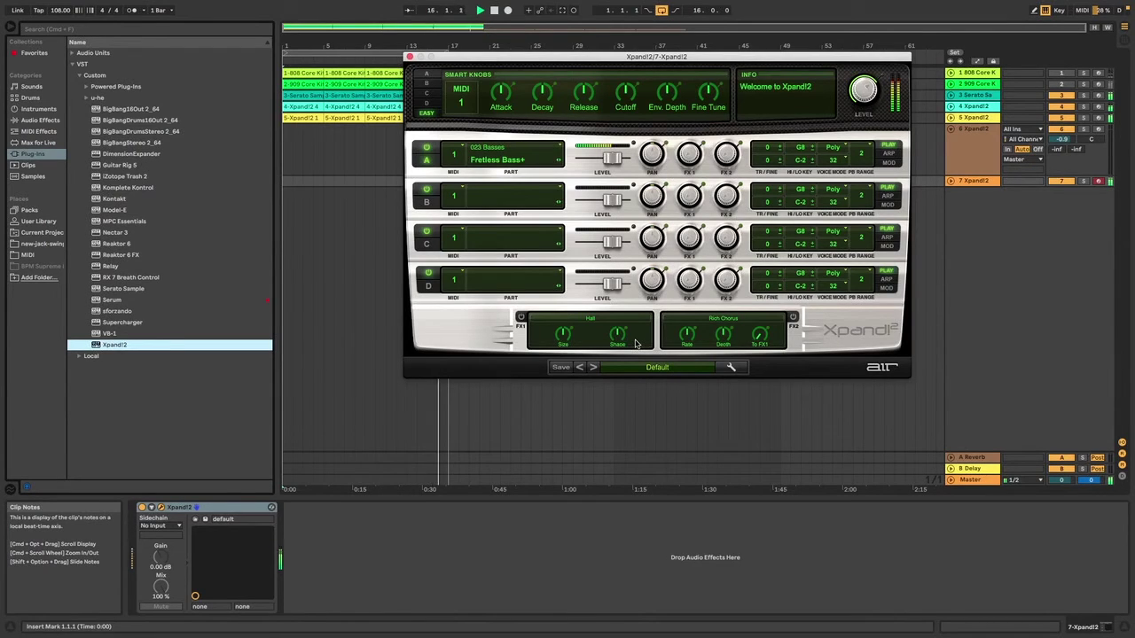
- Load Slap Bass+ from the 023 Basses category into part A and audition it over the loop
click(484, 160)
click(479, 160)
click(479, 160)
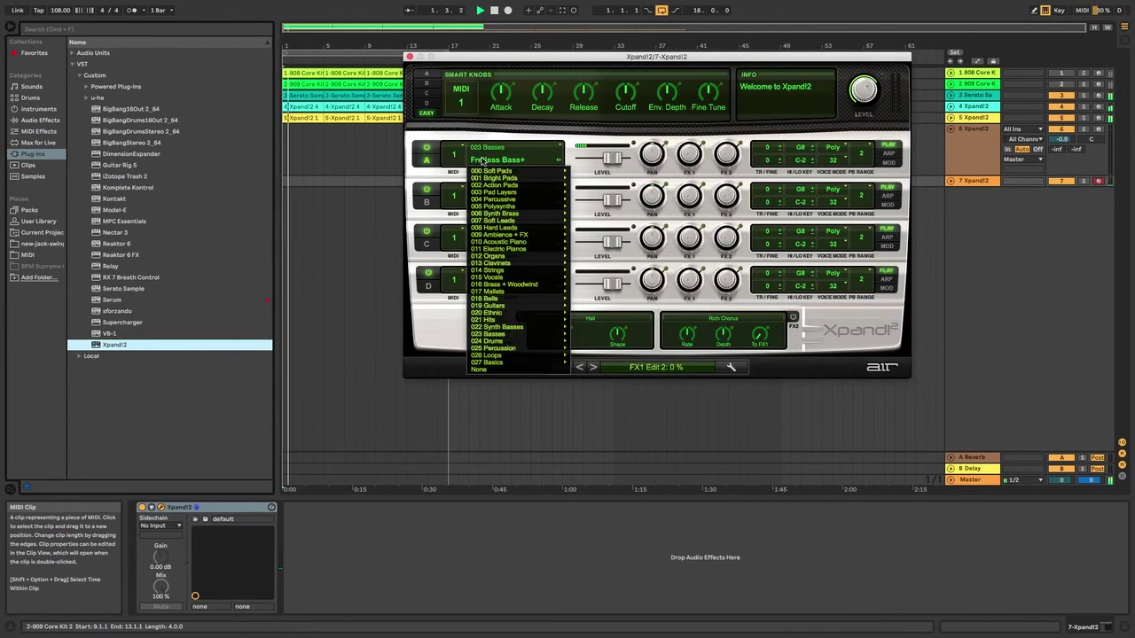
mouse_move(531, 314)
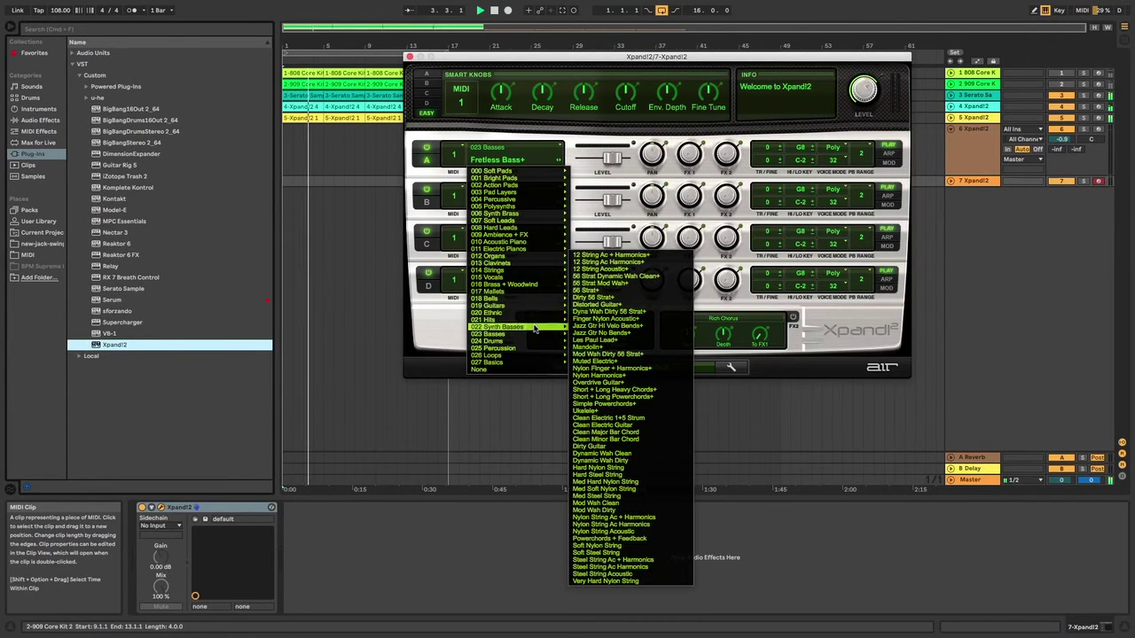
mouse_move(528, 338)
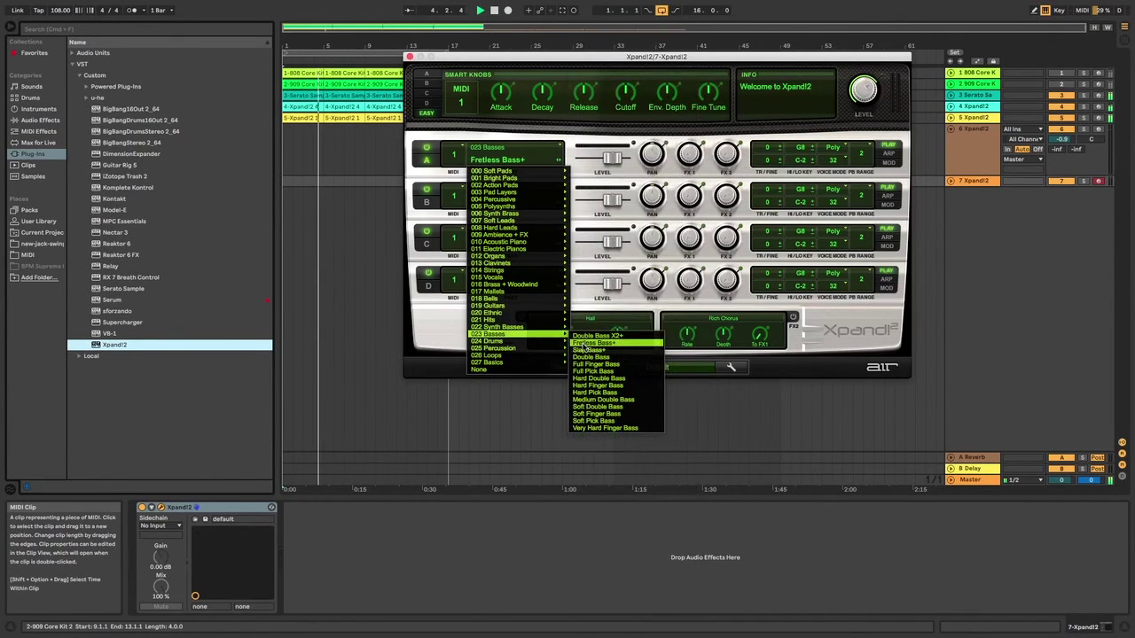
click(583, 350)
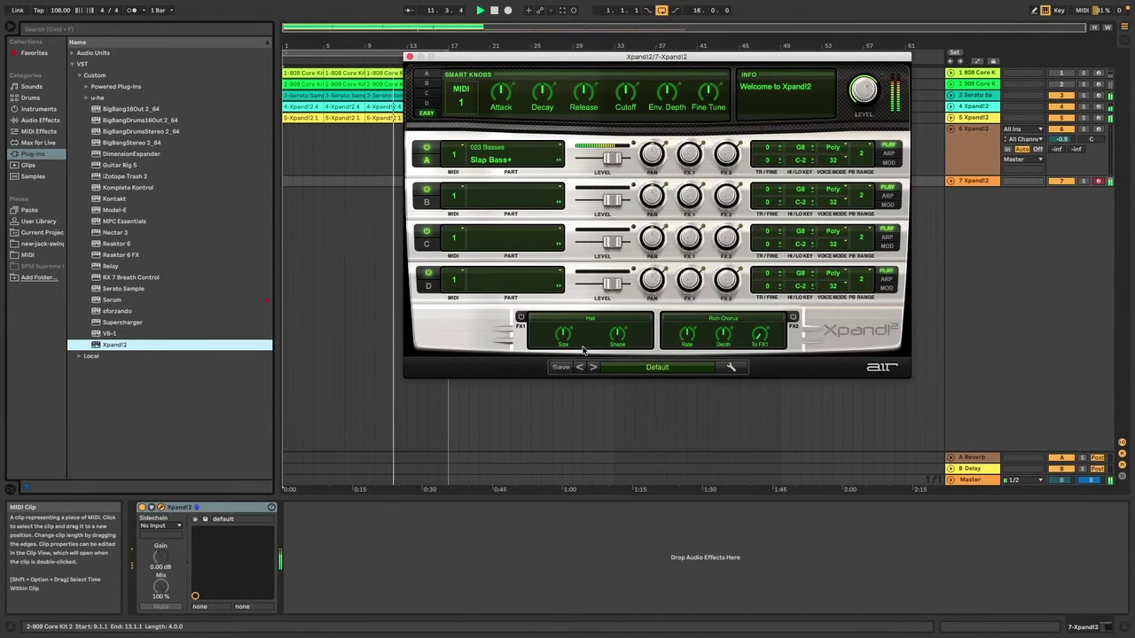
- Lower the Attack, record a slap bass part over about the first six bars of track 7, and unfold the track
drag(501, 96, 522, 203)
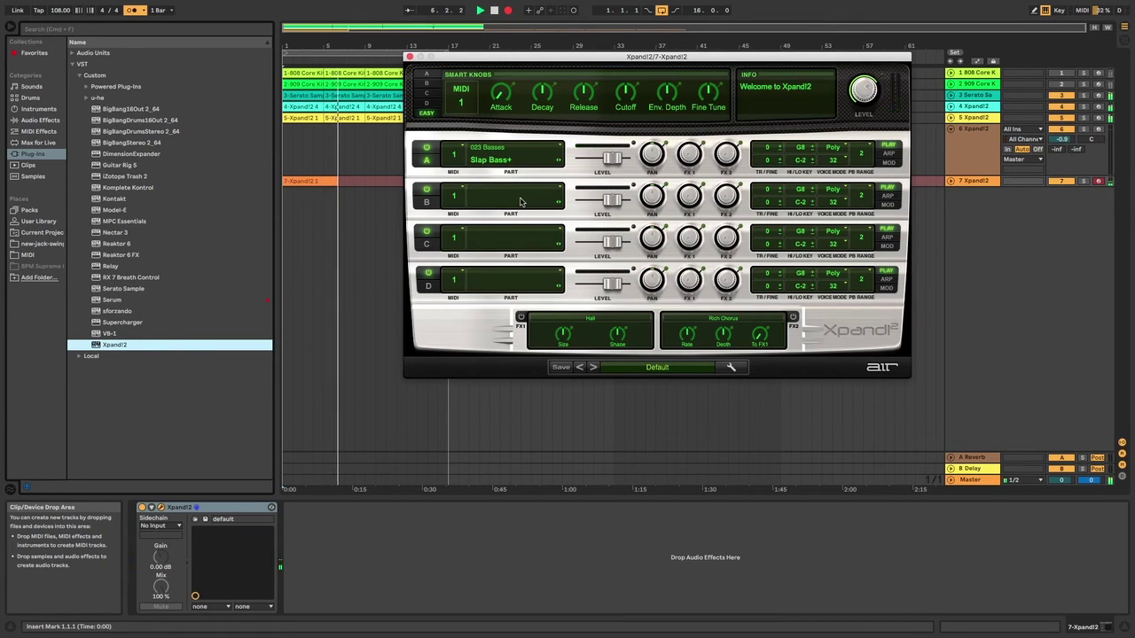
key(space)
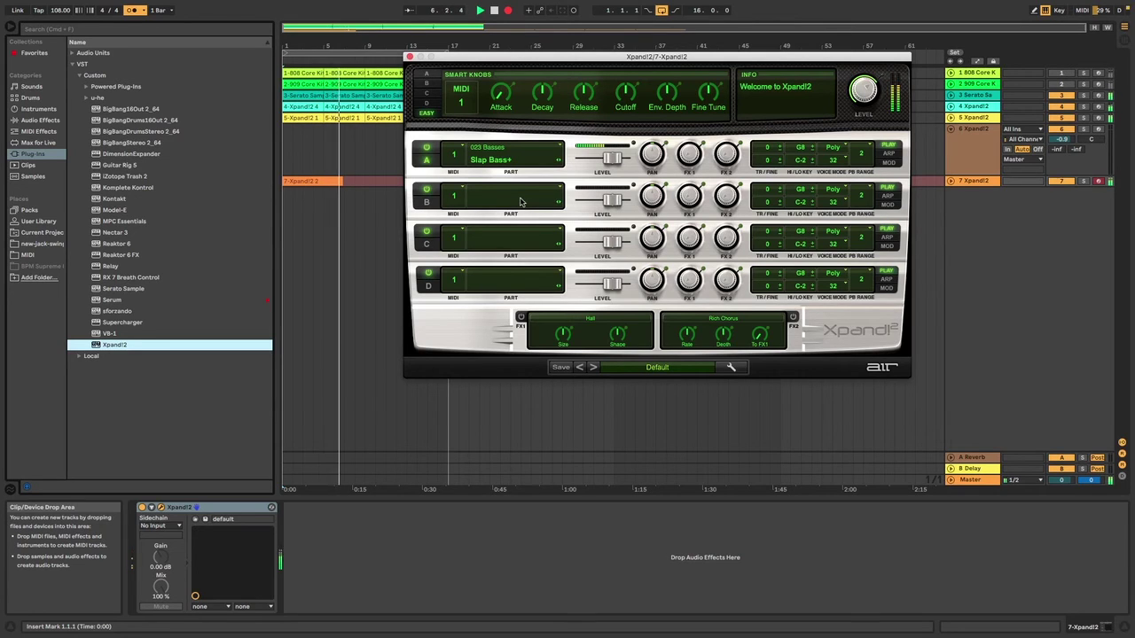
key(space)
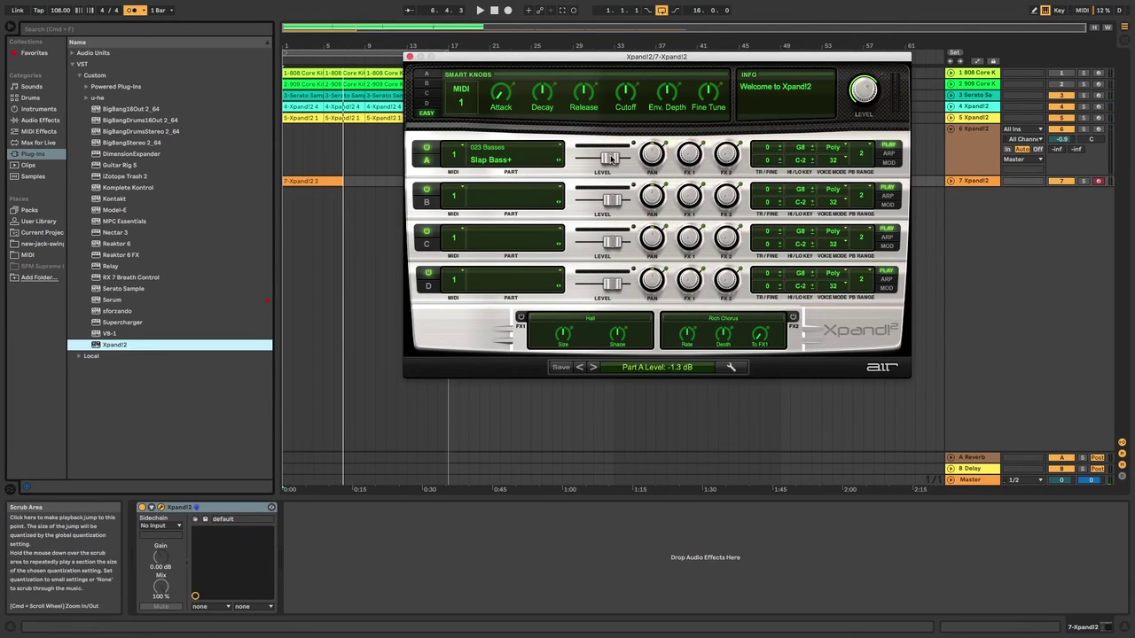
click(409, 58)
click(487, 219)
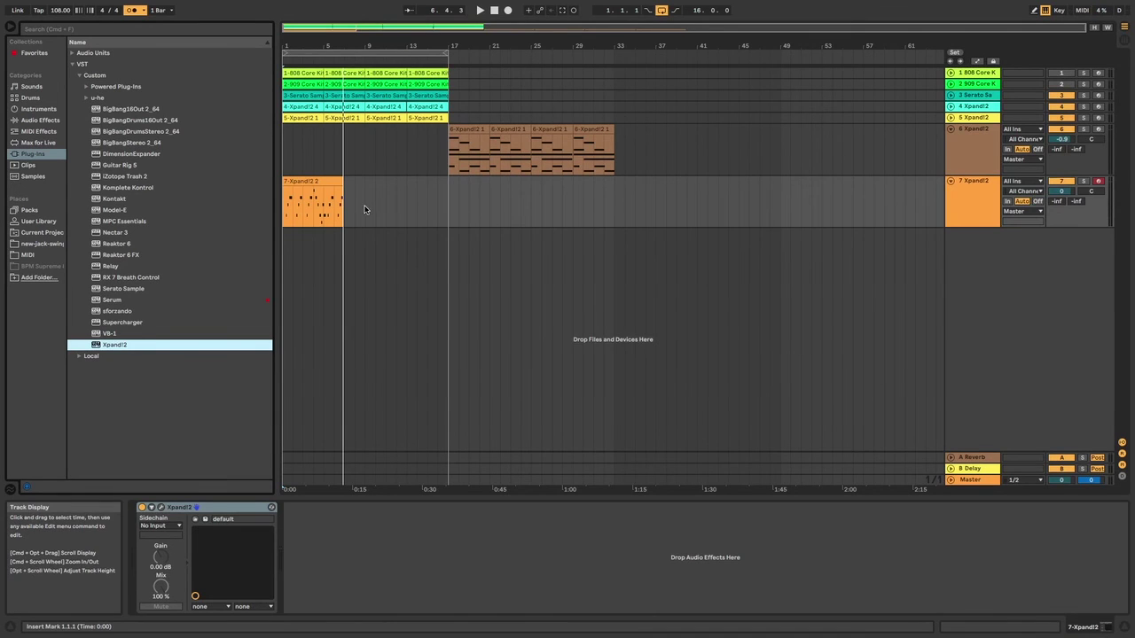
- Shorten the bass clip on track 7 to end at 4.4.3 and duplicate it directly after itself
drag(339, 184, 318, 184)
click(324, 191)
click(317, 195)
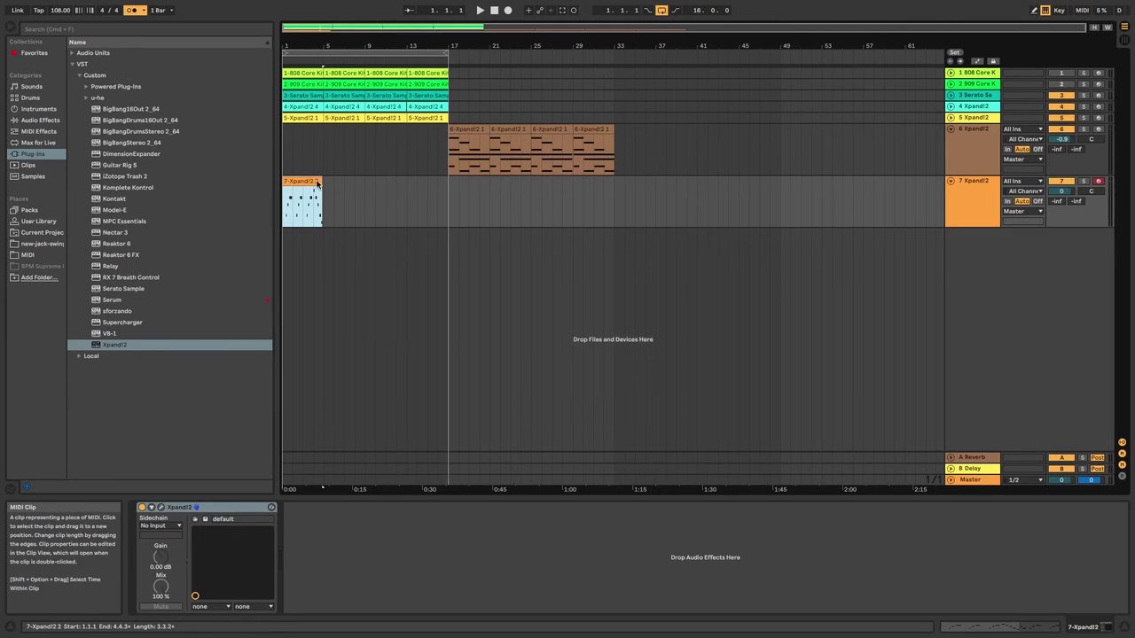
click(323, 199)
click(319, 197)
key(super+d)
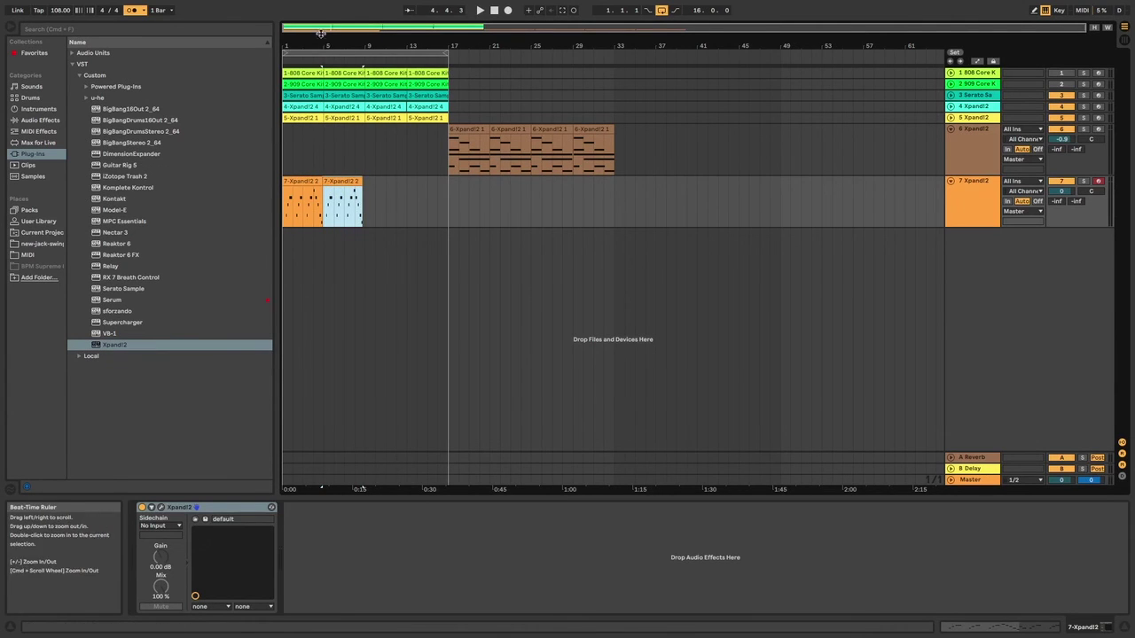
- Extend the end of the first bass clip on track 7 to bar 5 while playing the loop
drag(313, 46, 312, 97)
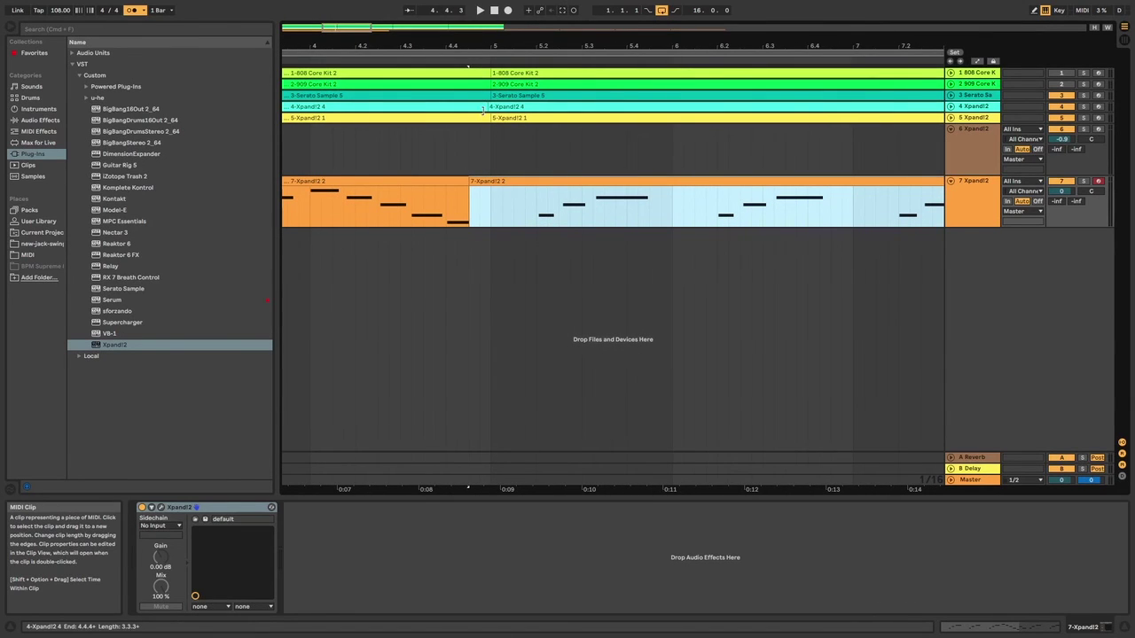
click(470, 155)
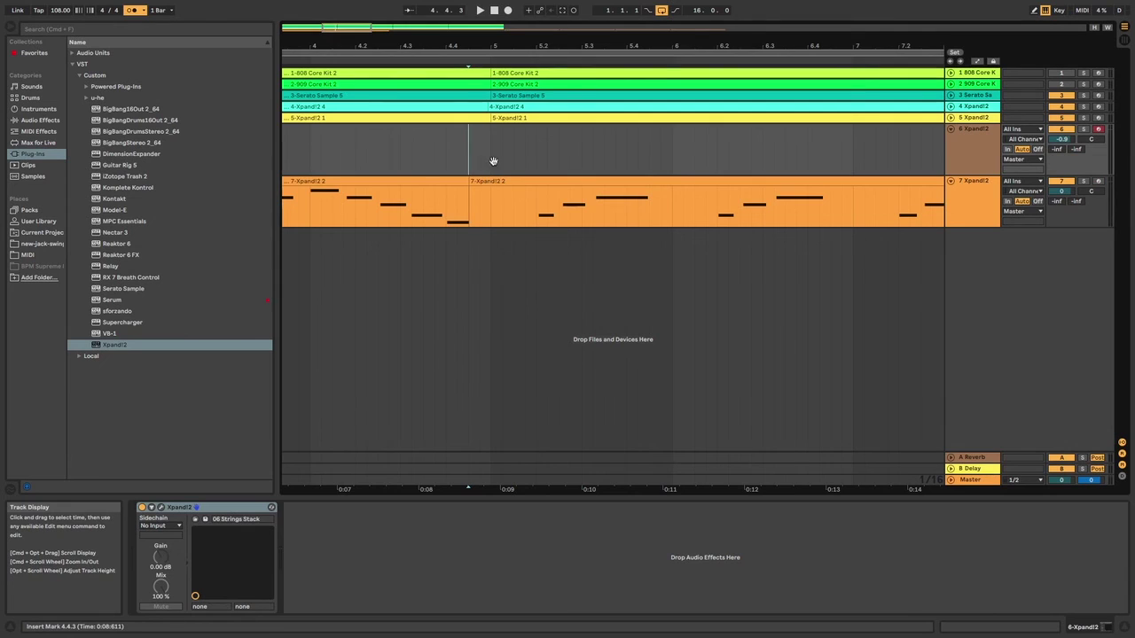
click(450, 181)
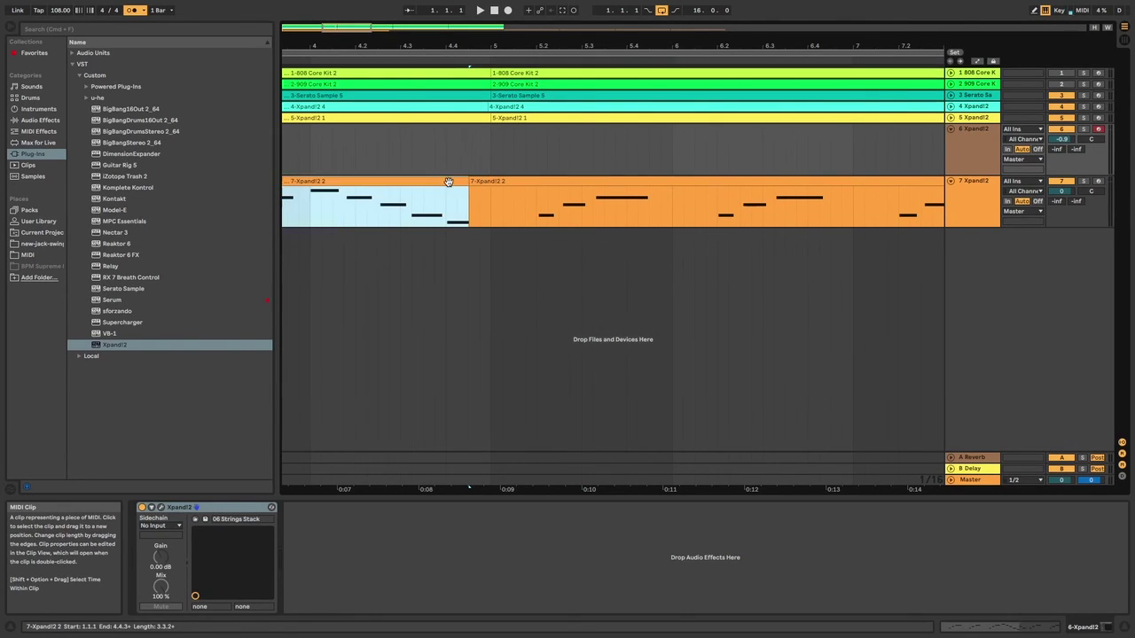
key(z)
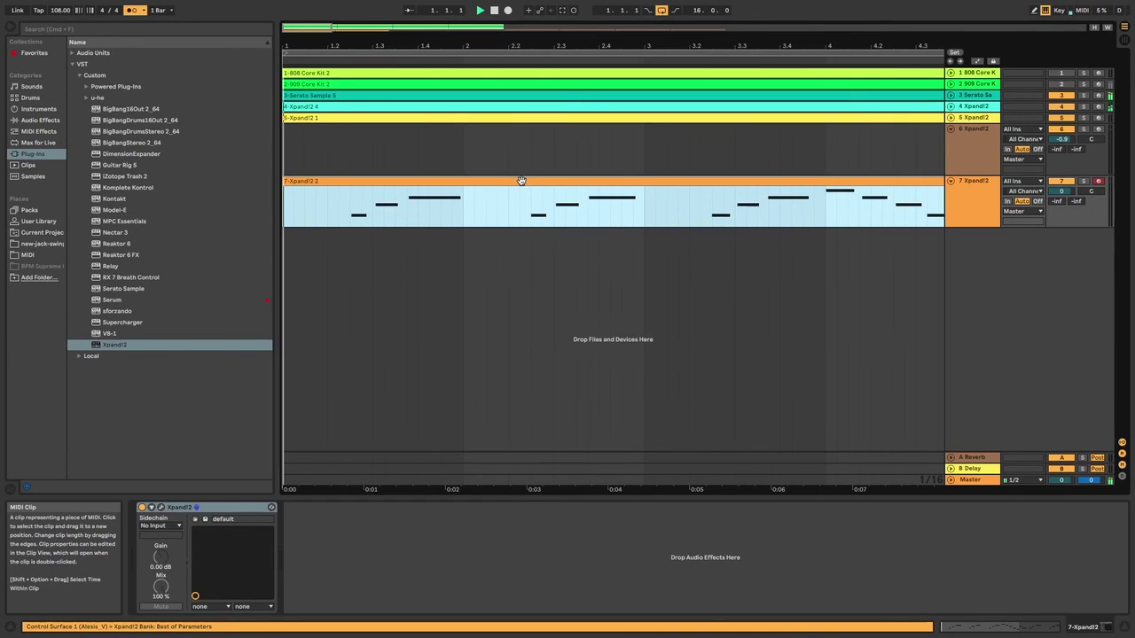
key(ctrl+d)
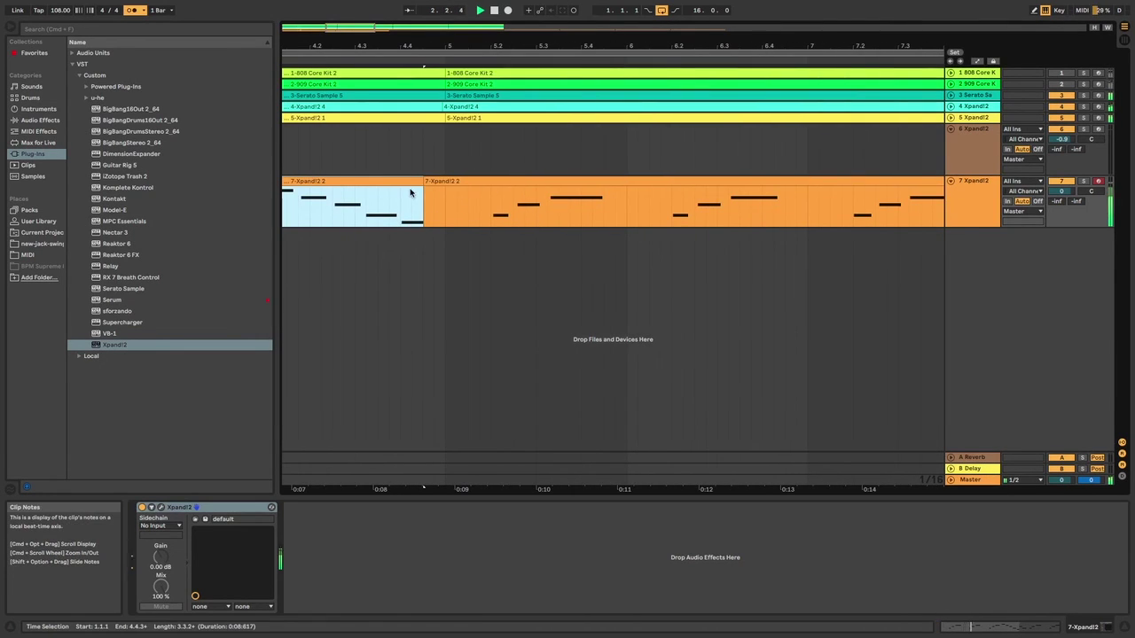
drag(421, 181, 445, 181)
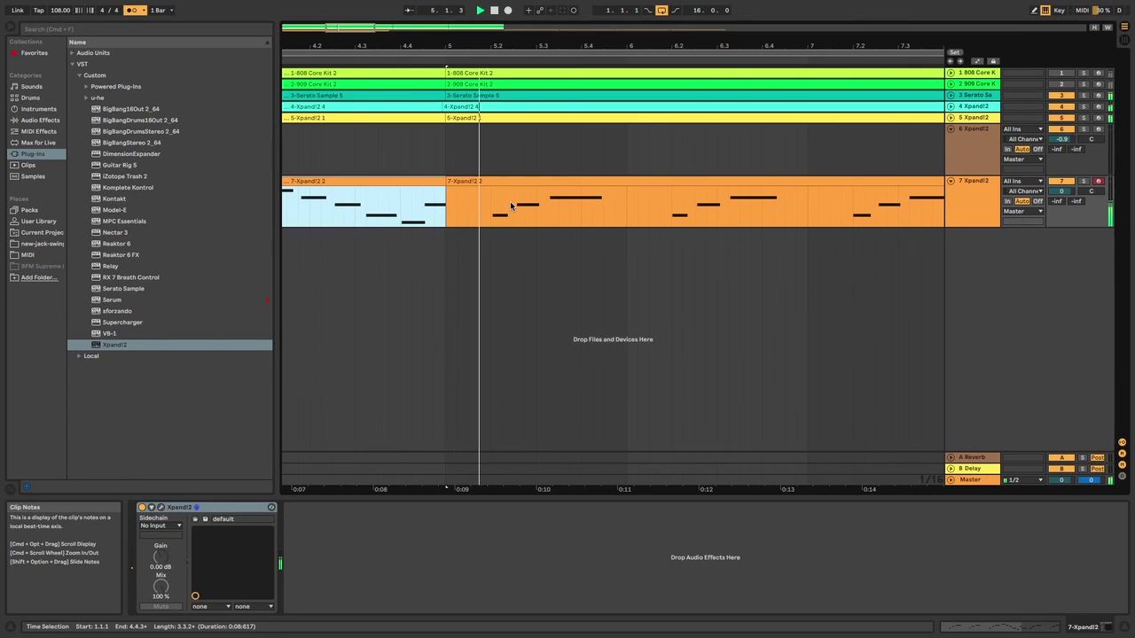
- Delete the second bass clip, and undo that deletion along with the earlier extension, duplication and trimming of the bass recording
click(490, 181)
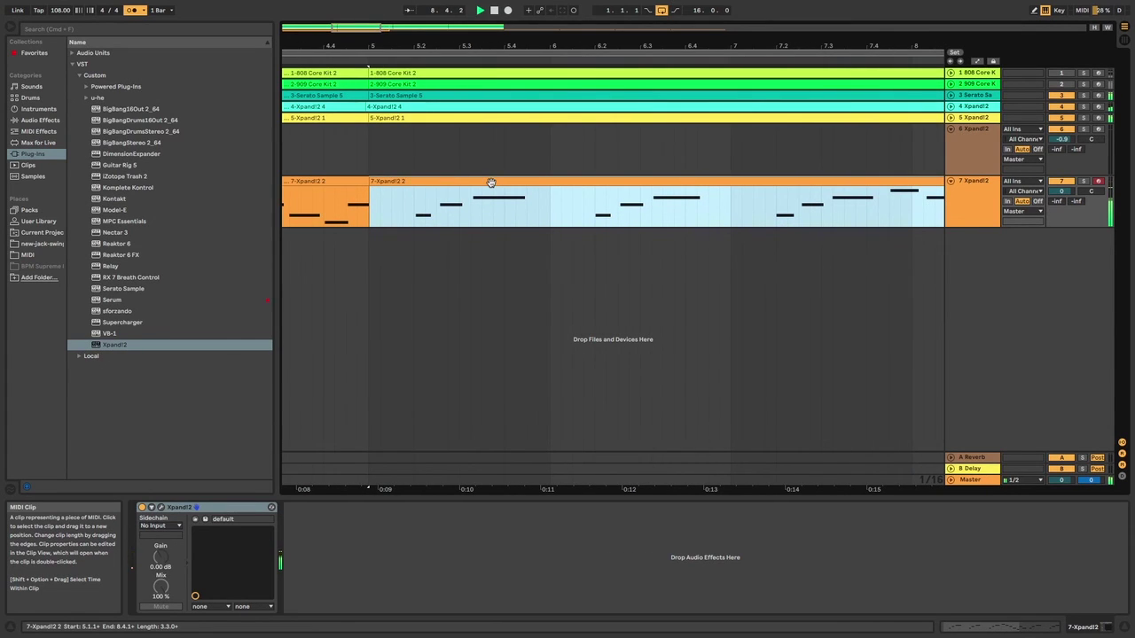
key(Delete)
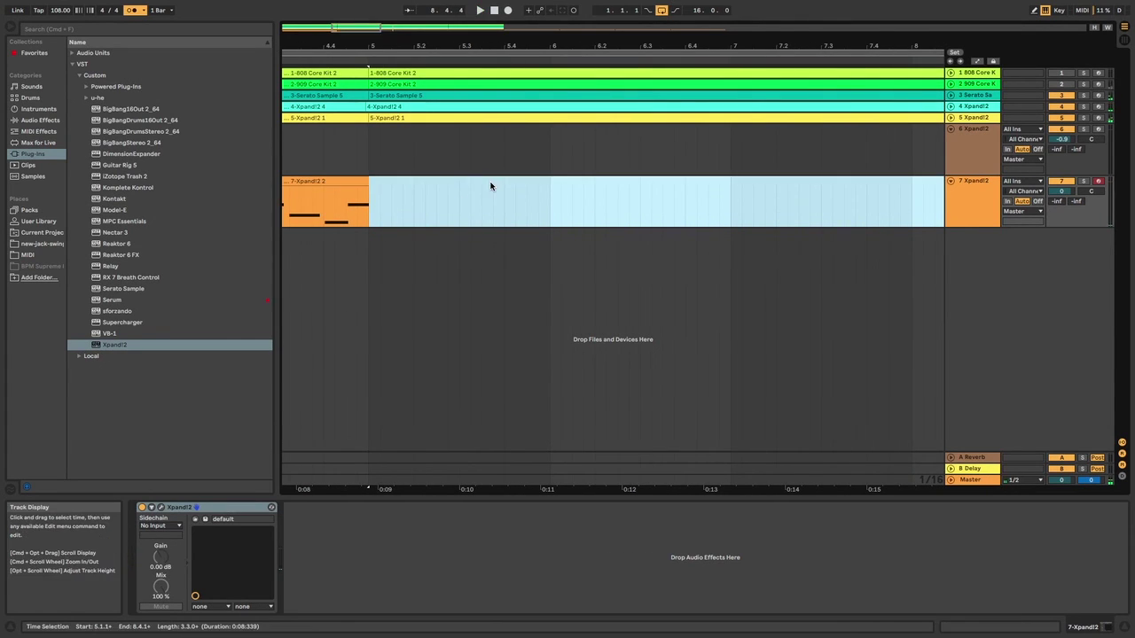
key(super+z)
key(super+z)
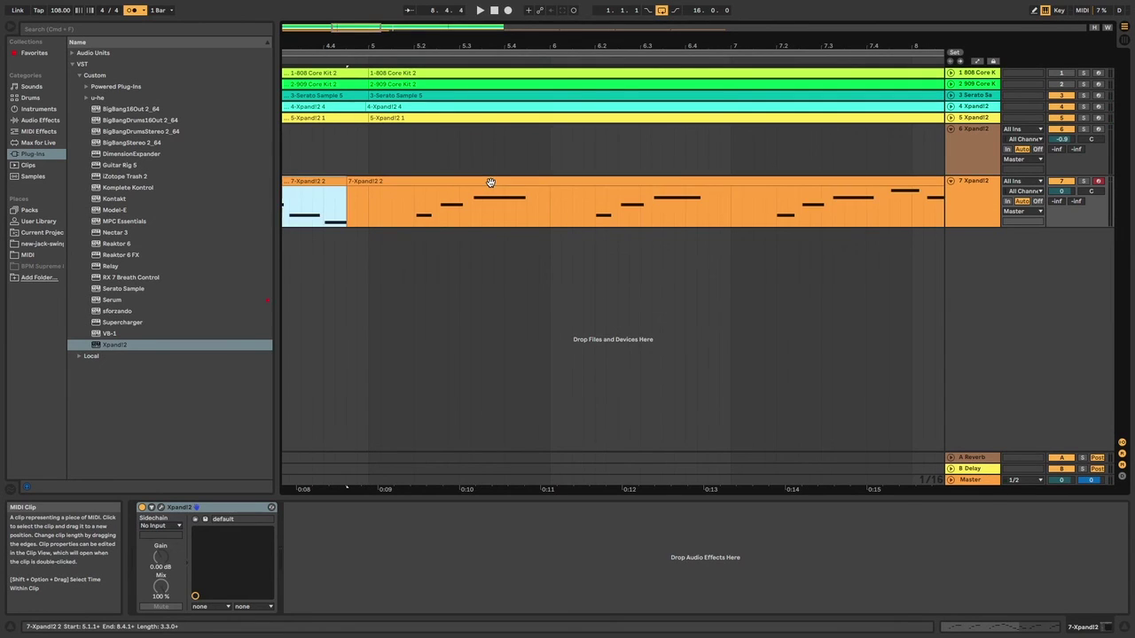
key(super+z)
key(super+z)
key(super+z)
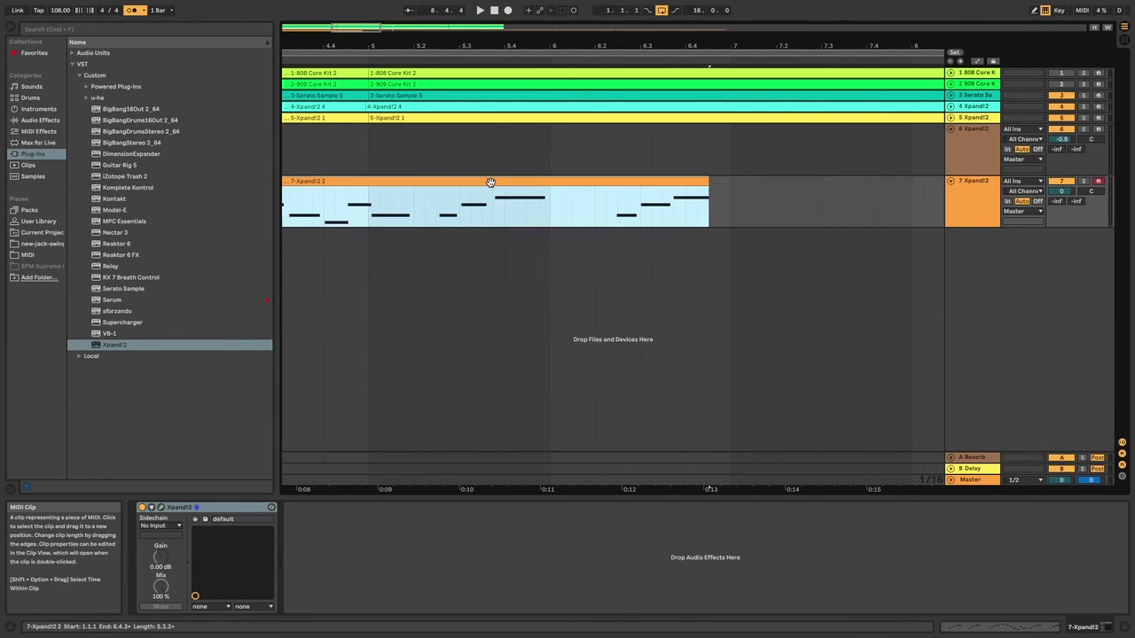
- Play back the bass recording on track 7 and delete its section from 5.2.3 to 7.1.1
scroll(452, 199, left, 2)
click(458, 181)
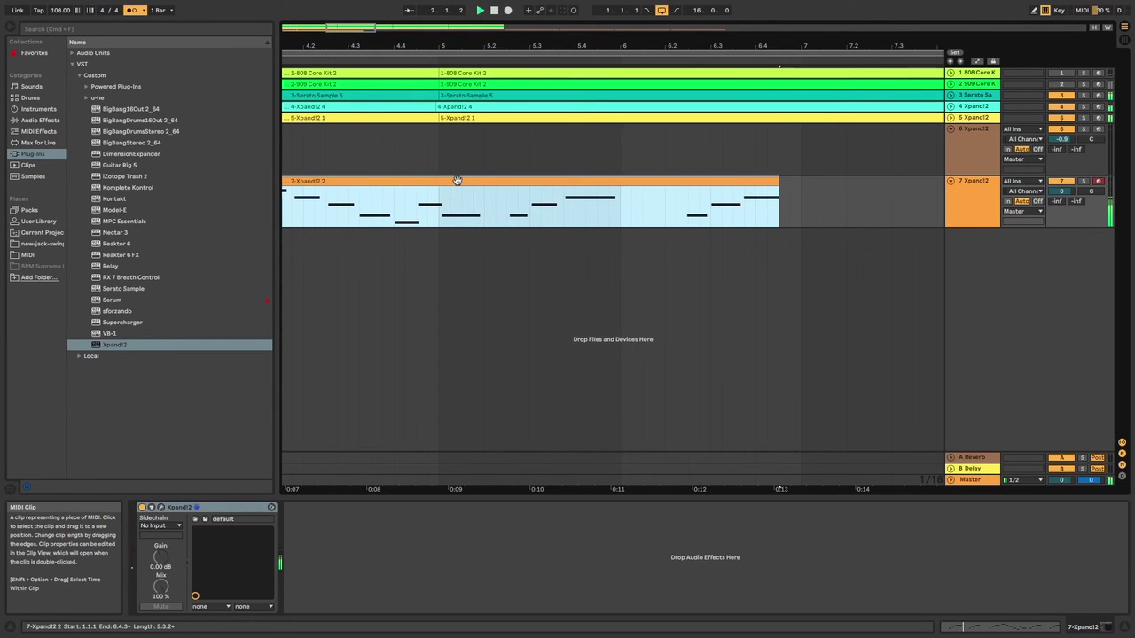
scroll(455, 198, left, 3)
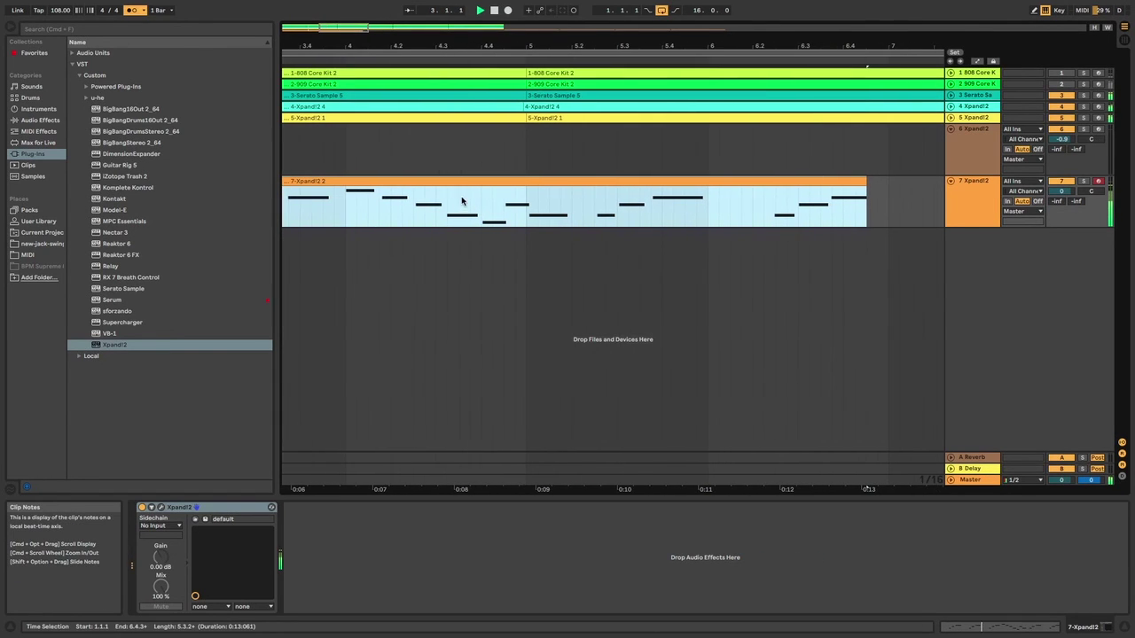
click(600, 209)
drag(592, 210, 883, 207)
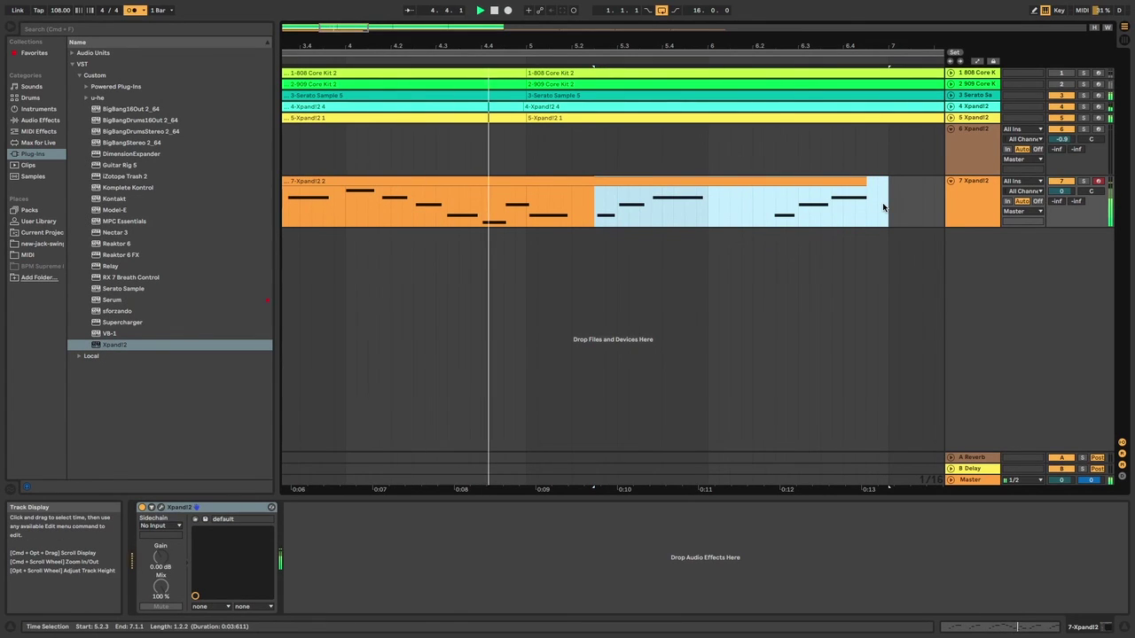
key(Delete)
key(space)
- Copy the shortened bass clip on track 7 to start at 5.2.3
click(557, 183)
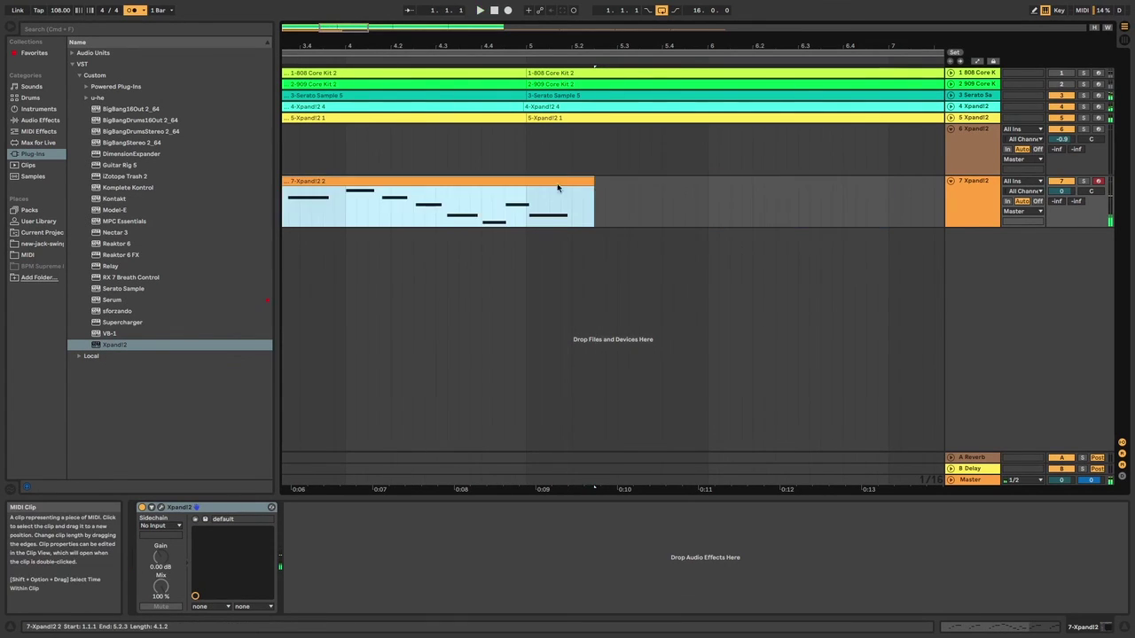
click(597, 202)
key(super+v)
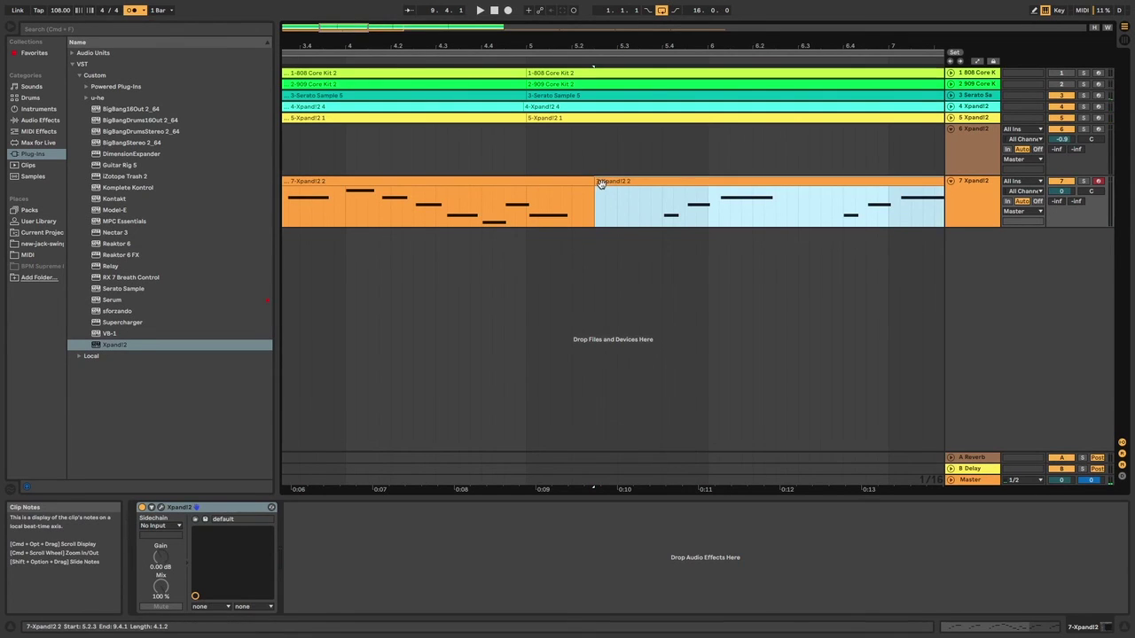
- Trim the second bass clip's start to its first note, shorten the first clip's end, and move the clips close together while checking the join
mouse_move(599, 184)
mouse_down()
mouse_move(661, 184)
mouse_move(606, 182)
mouse_up()
click(534, 213)
key(space)
click(633, 192)
key(space)
drag(633, 192, 610, 193)
click(519, 208)
key(space)
drag(505, 223, 494, 221)
click(493, 220)
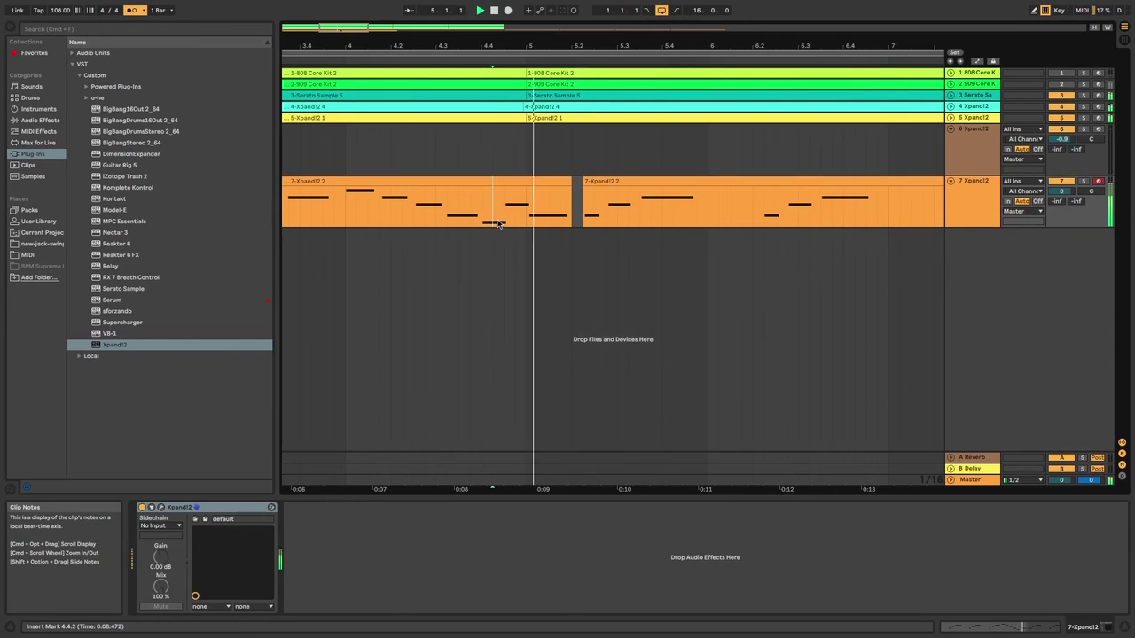
- Move the second bass clip on track 7 later, then back to start at 5.2.2, playing the join after each move
drag(610, 204, 632, 190)
click(493, 202)
scroll(577, 195, left, 1)
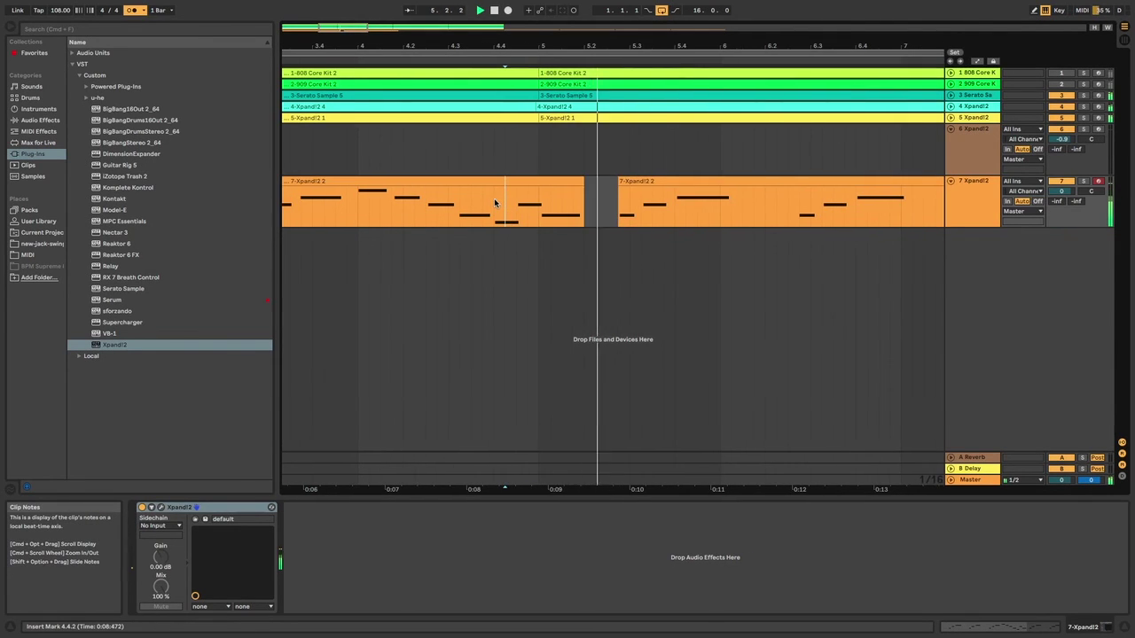
key(space)
click(651, 188)
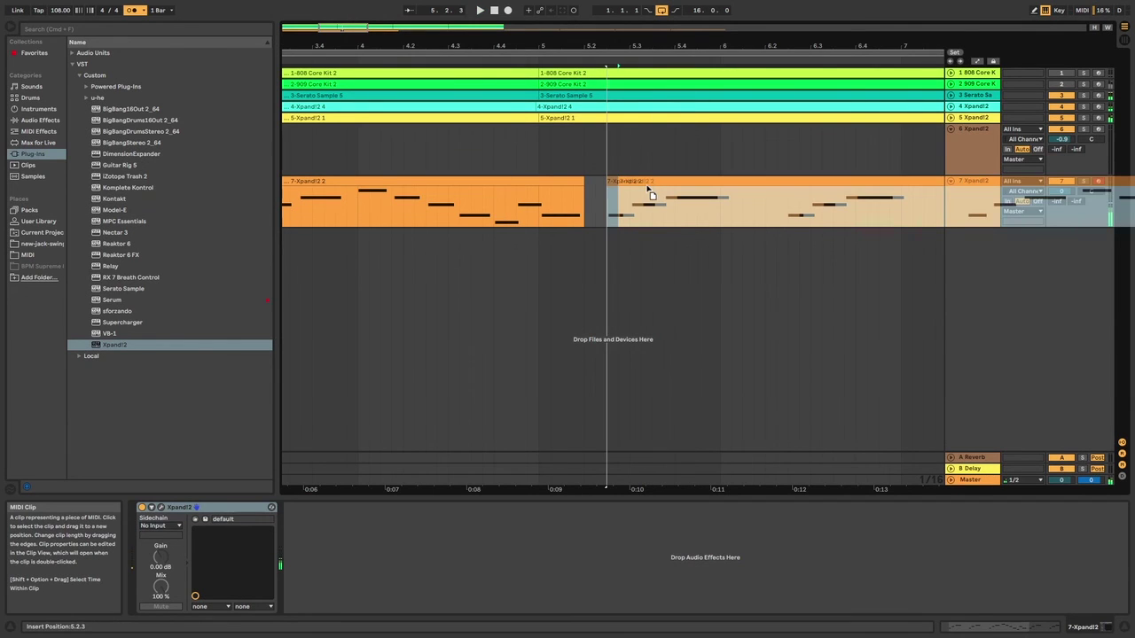
click(450, 199)
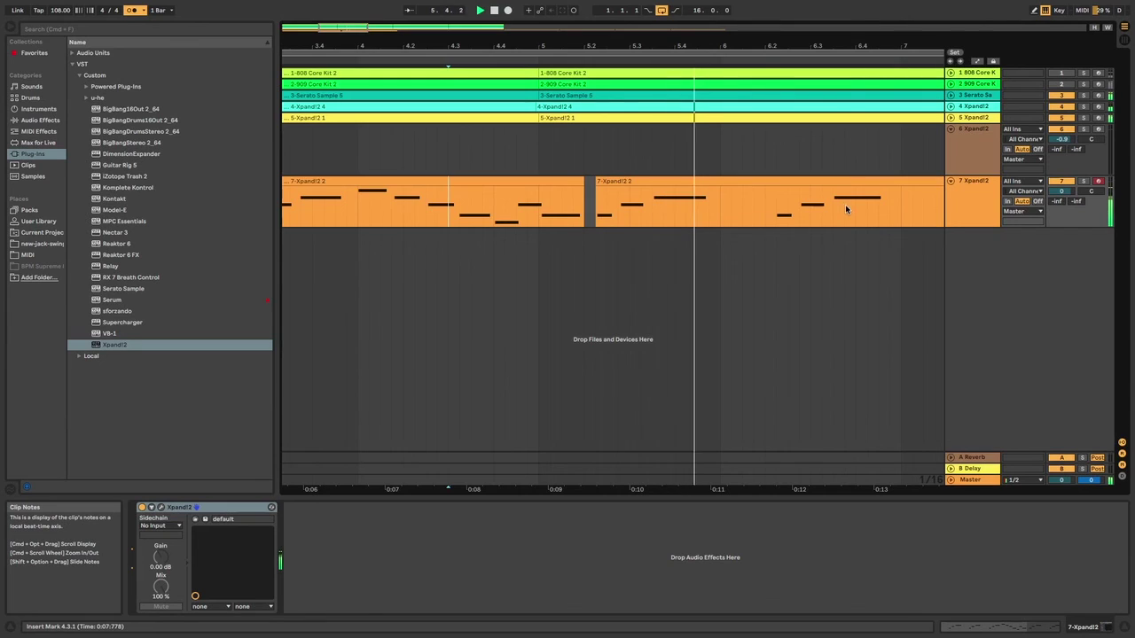
key(F9)
key(space)
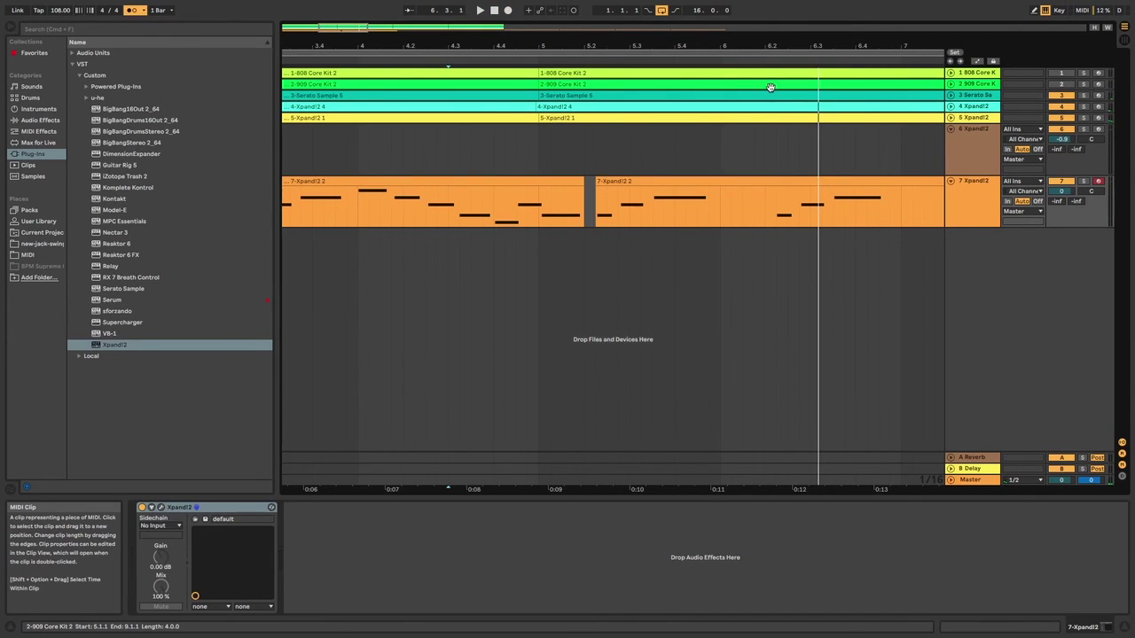
- Replay the join between the bass clips, nudge the second clip slightly earlier, check it, and shift it back to start at 5.2.2
key(space)
key(space)
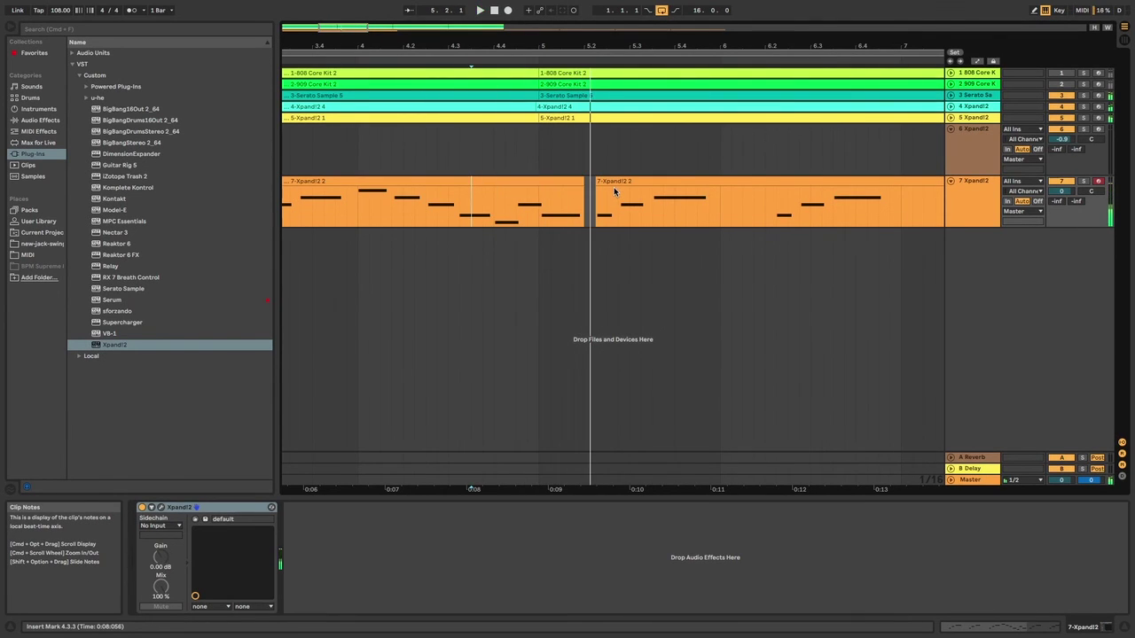
super+scroll(611, 177, up, 5)
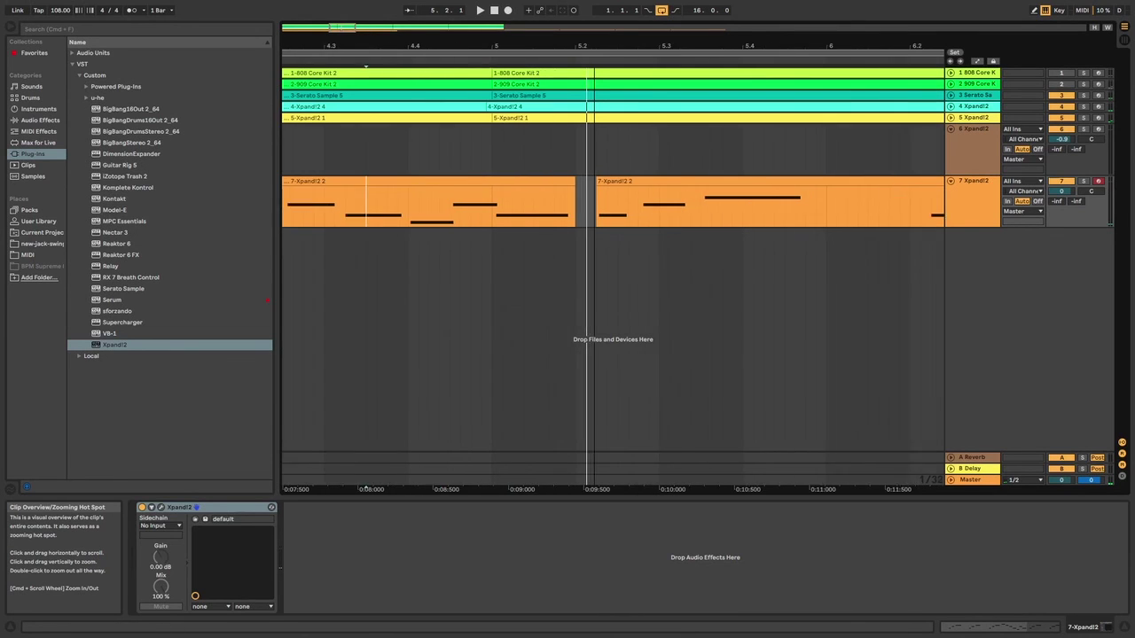
drag(611, 177, 601, 181)
click(350, 191)
key(space)
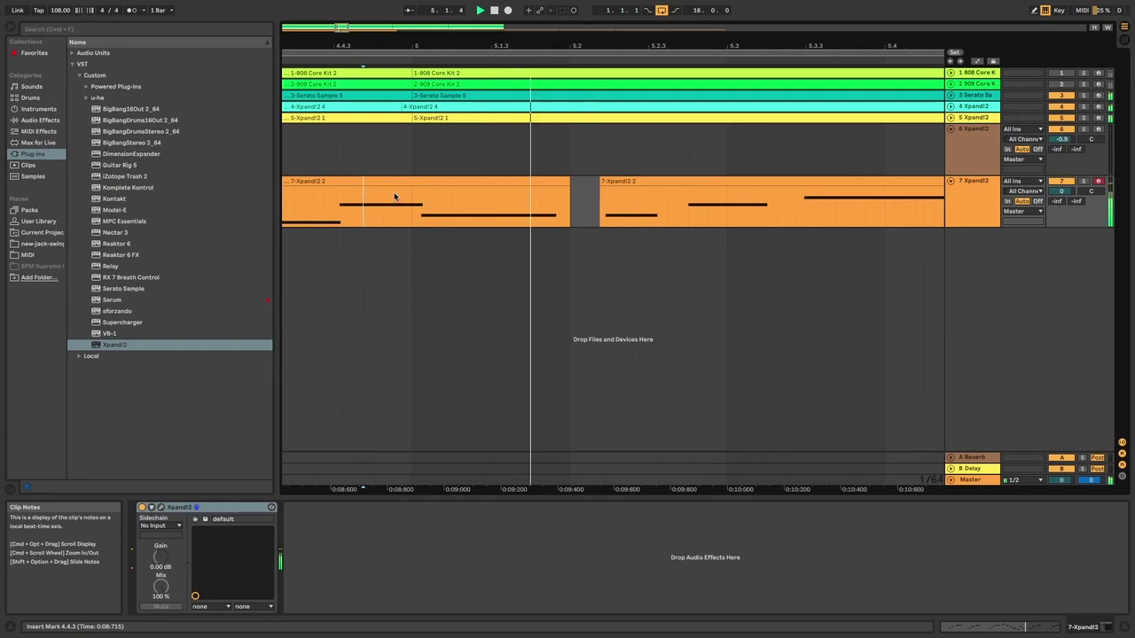
key(space)
mouse_move(674, 184)
mouse_down()
mouse_move(686, 191)
mouse_move(682, 182)
mouse_up()
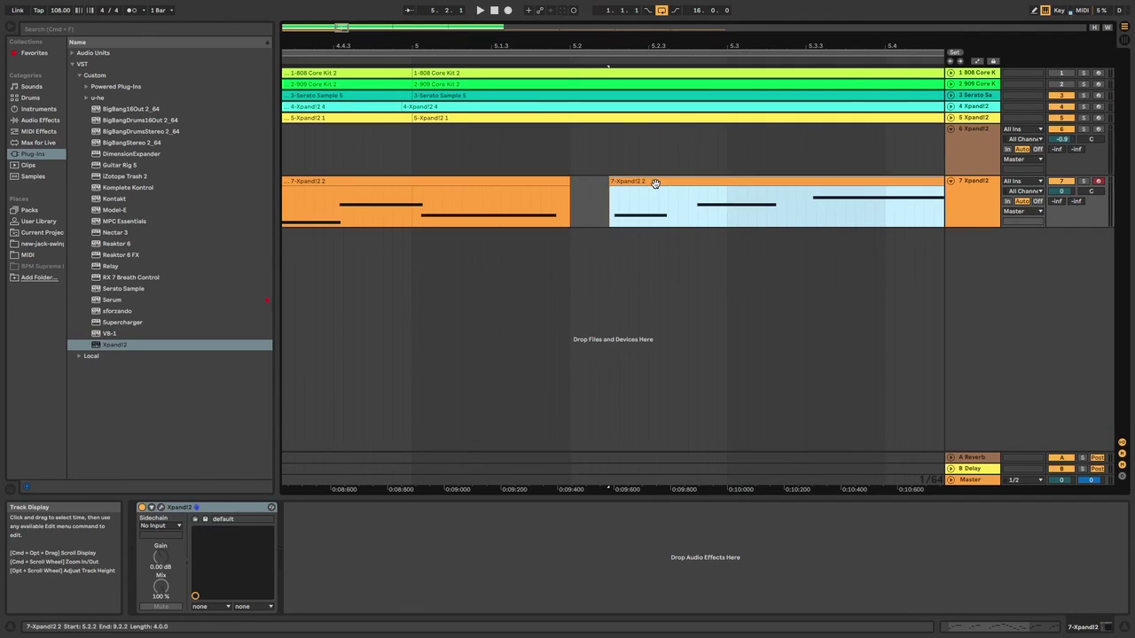
- Undo the moves, trims, clip copy and section deletion made to the bass recording on track 7
key(super+z)
key(super+z)
key(super+z)
key(super+z)
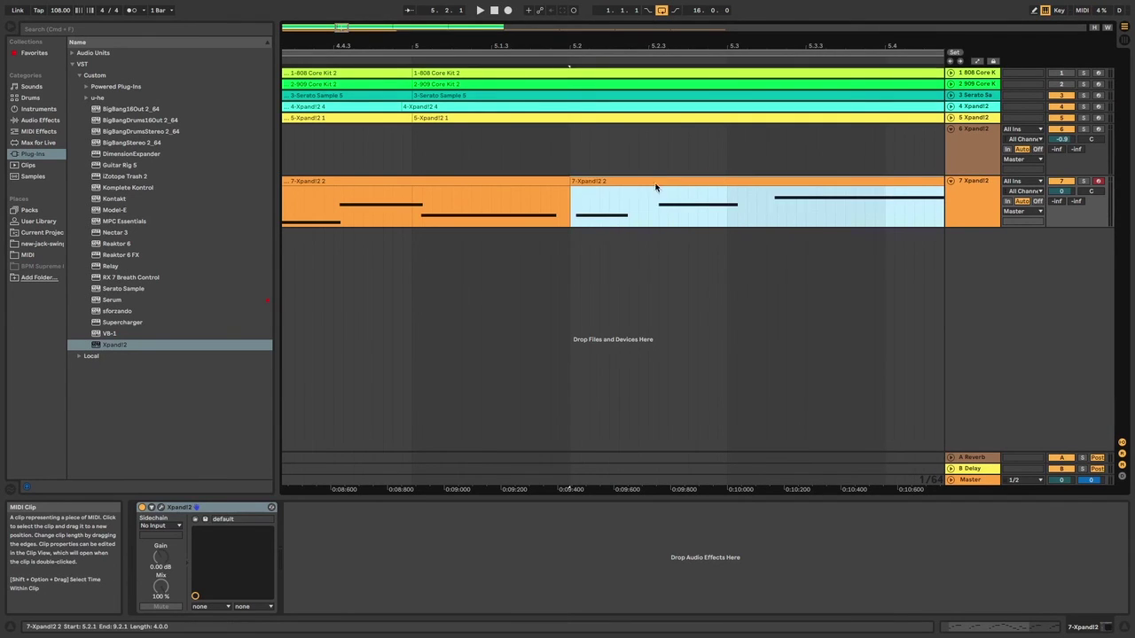
key(super+z)
key(super+z)
key(super+shift+z)
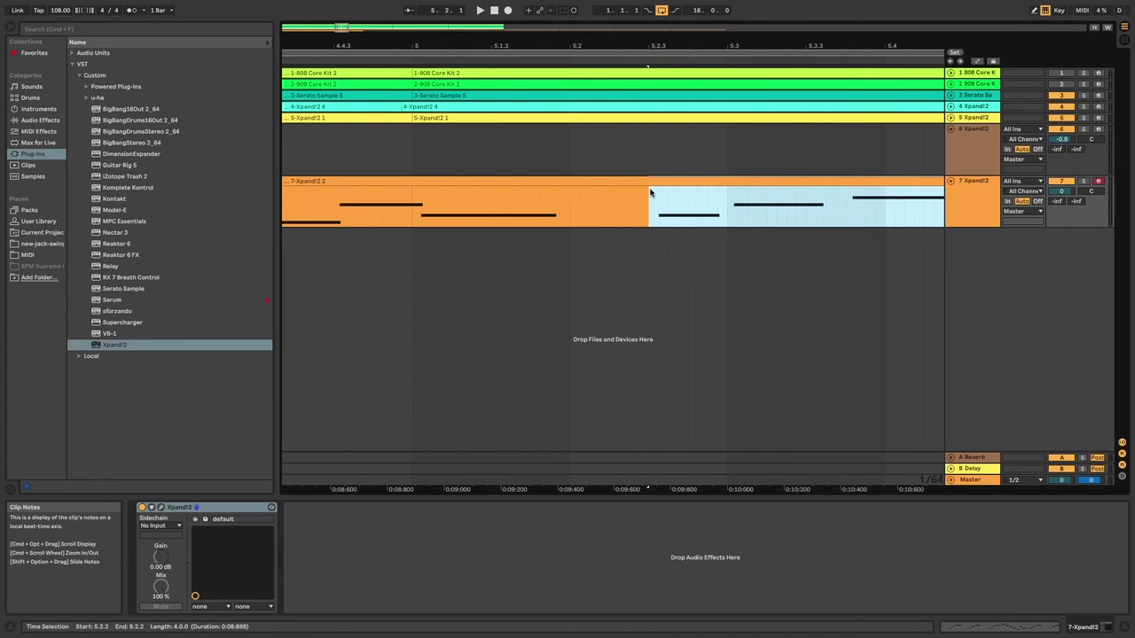
- Play back the bass recording on track 7 from 5.1.3 and from 1.1.1, and open the clip's editing options at 6.1.1
click(520, 229)
key(space)
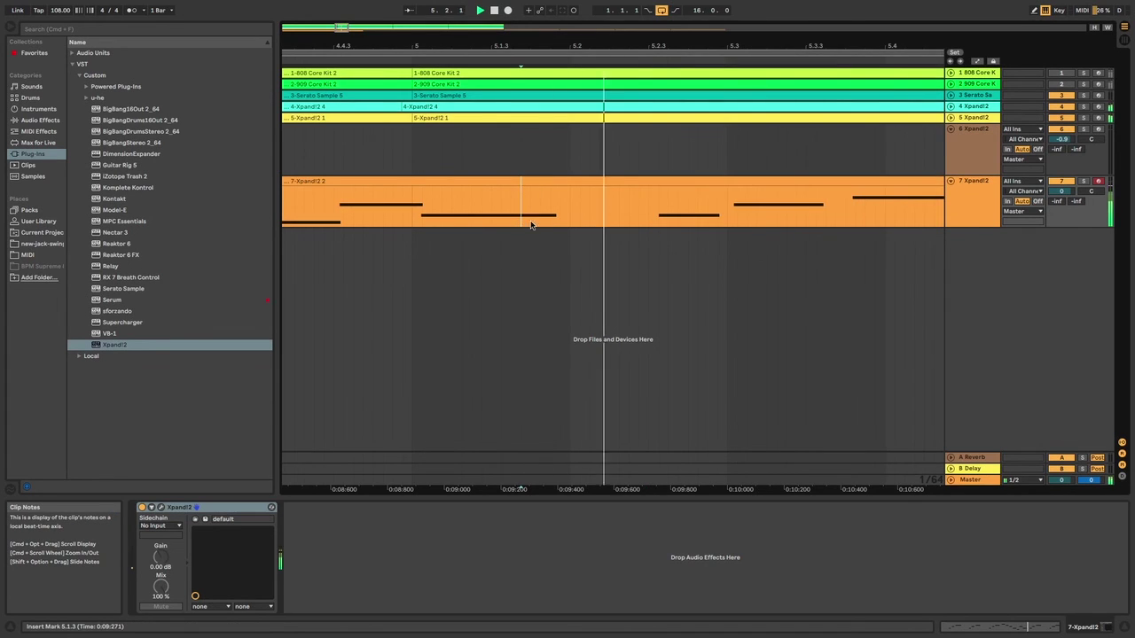
drag(341, 32, 345, 50)
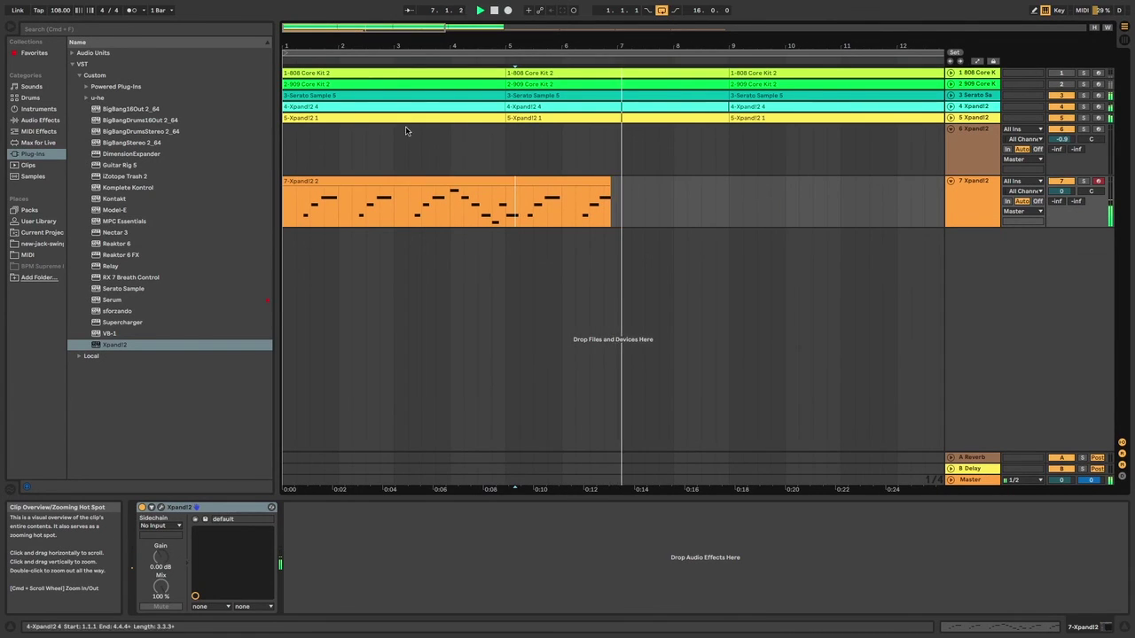
click(286, 221)
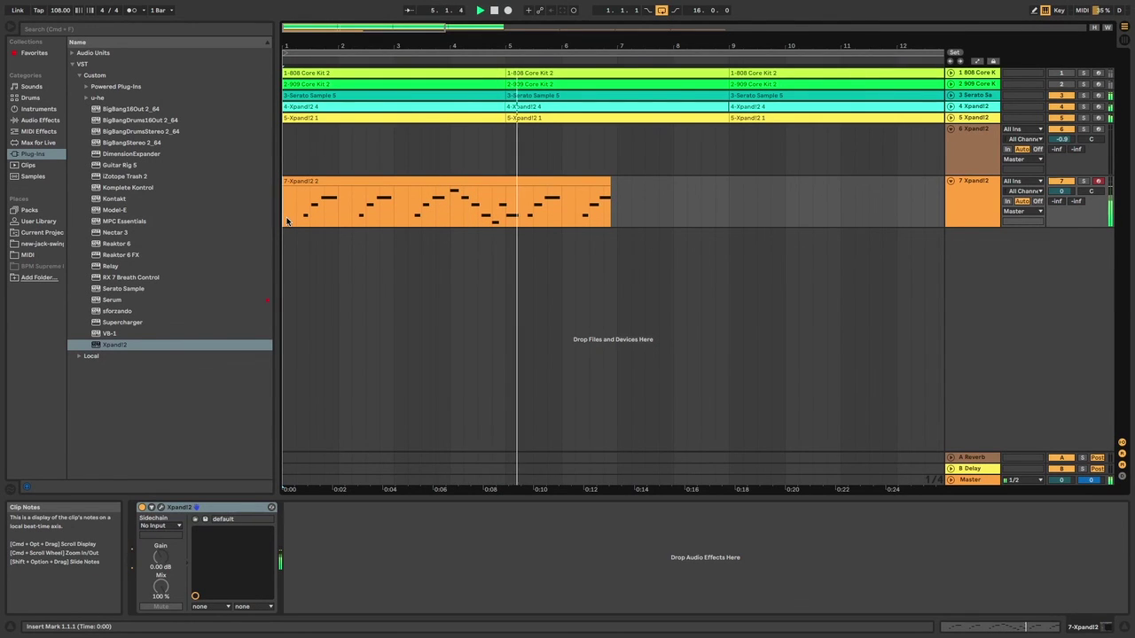
right_click(562, 214)
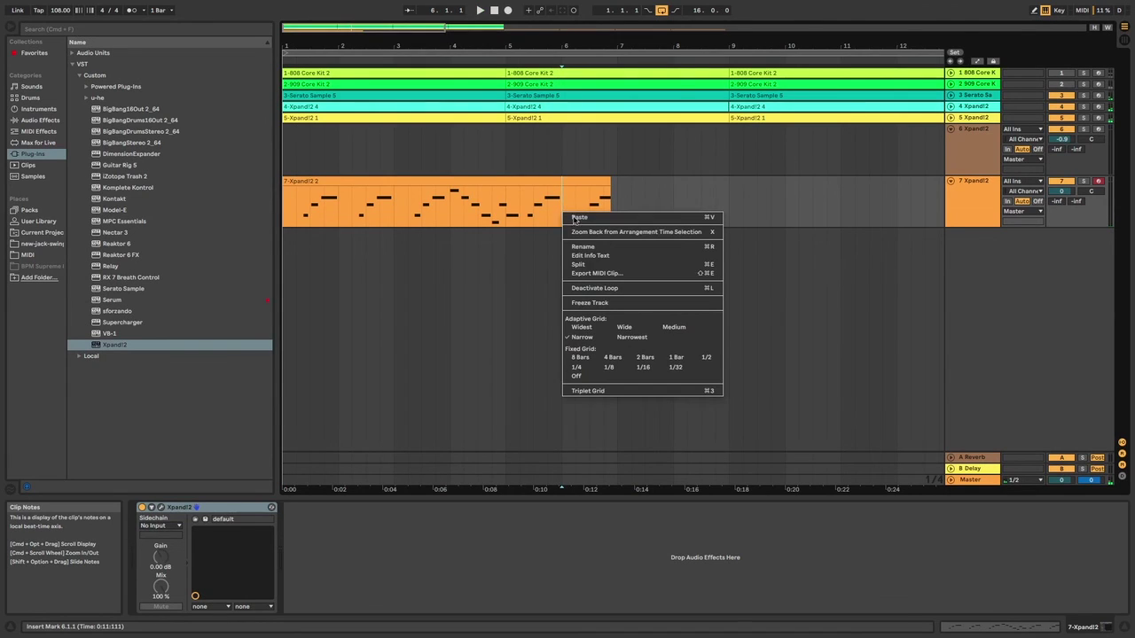